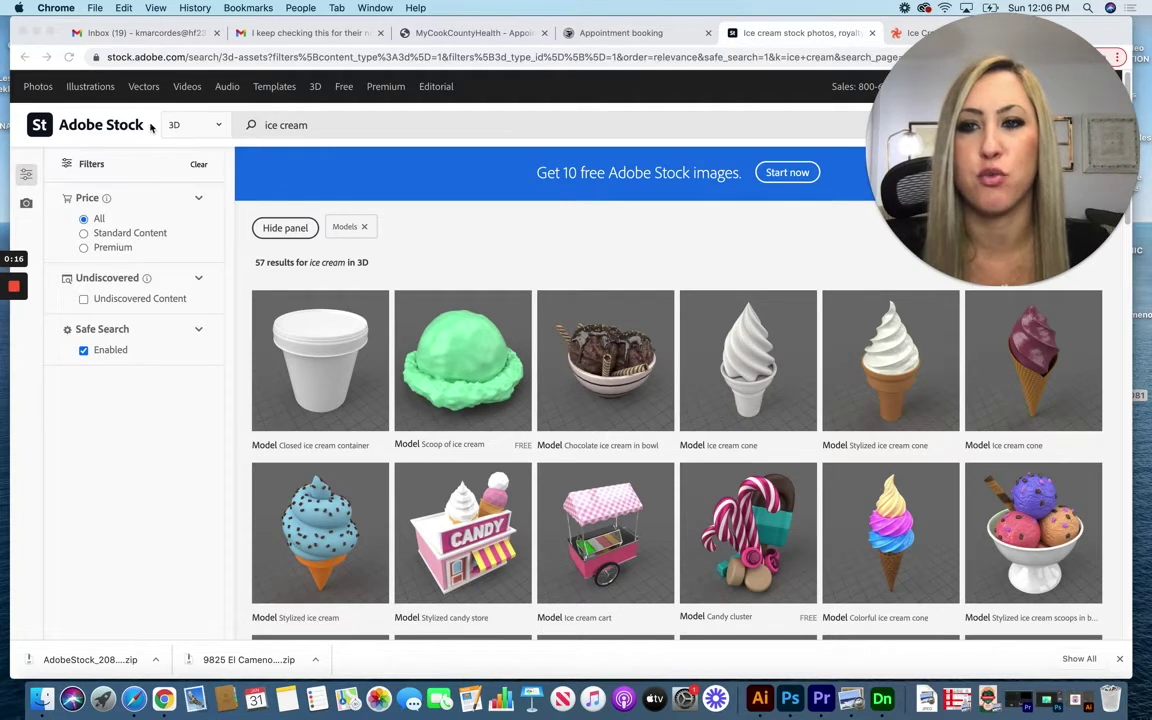
Find the Scoop of ice cream model in Adobe Stock's results and open its page
{"action": "left_click", "coordinate": [316, 126]}
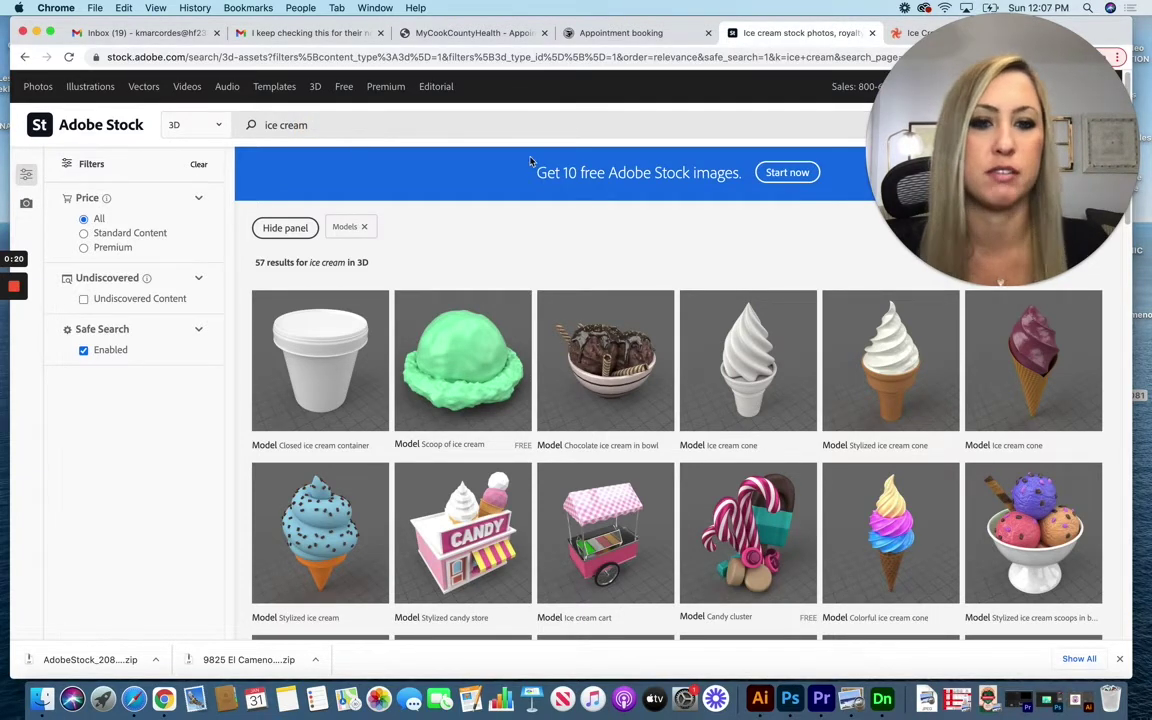
{"action": "scroll", "coordinate": [460, 372], "scroll_direction": "down", "scroll_amount": 2}
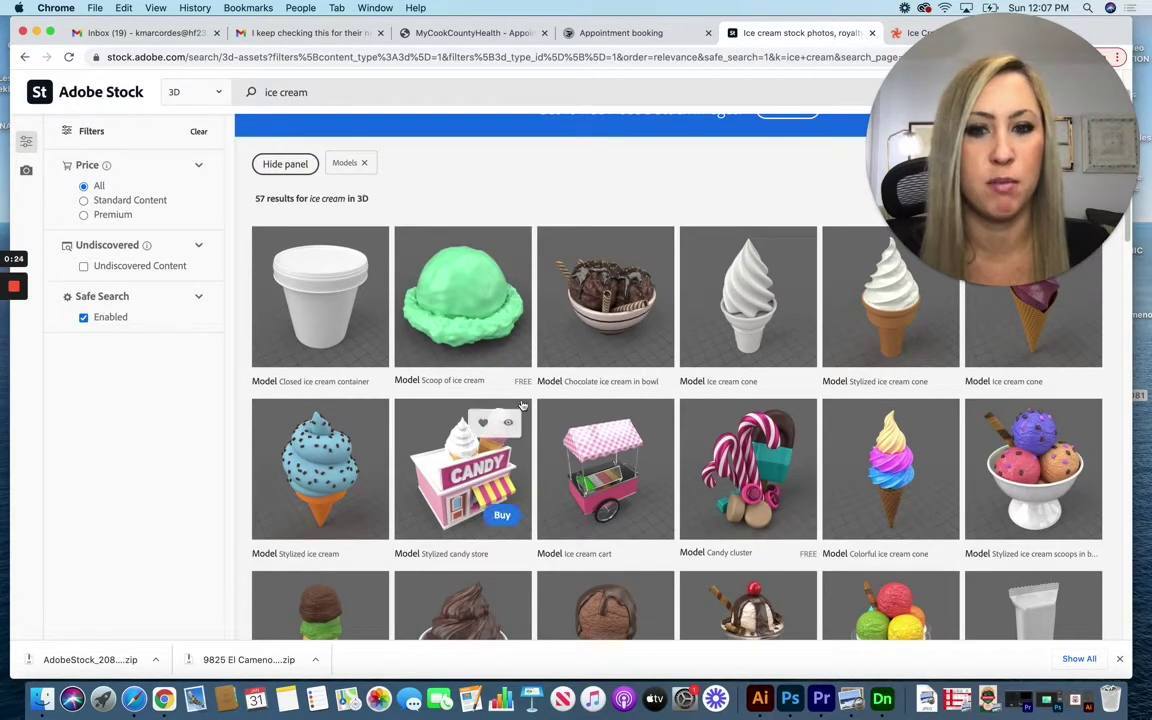
{"action": "scroll", "coordinate": [619, 375], "scroll_direction": "down", "scroll_amount": 5}
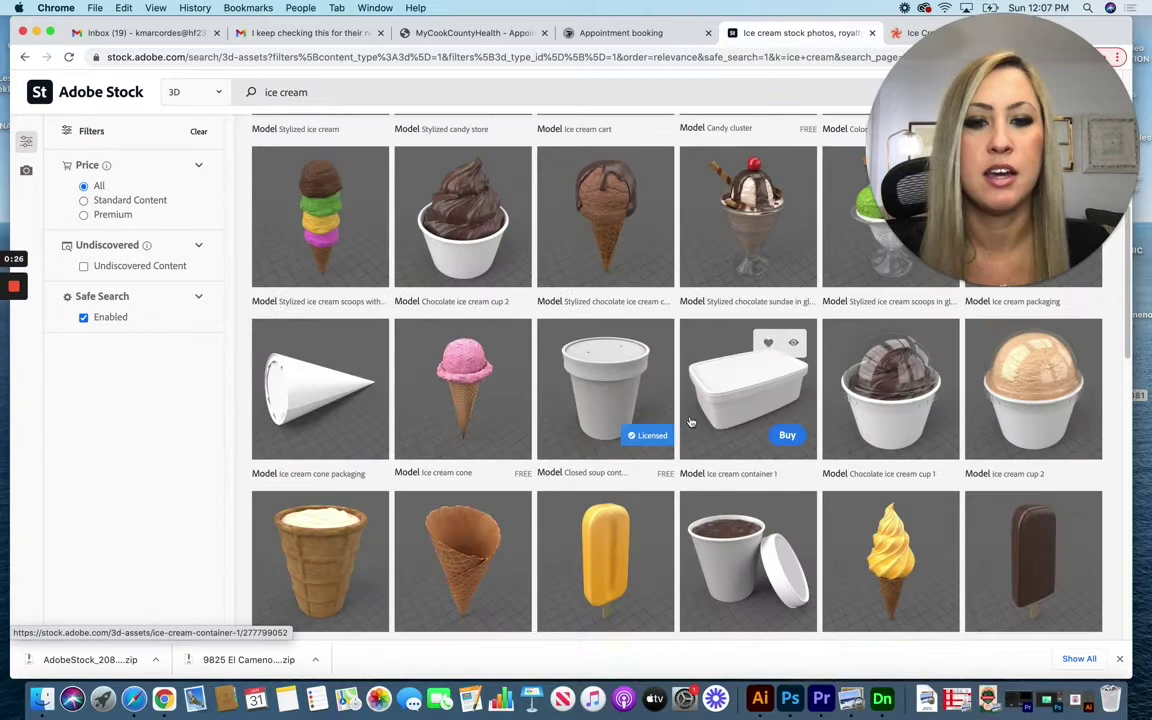
{"action": "scroll", "coordinate": [612, 372], "scroll_direction": "up", "scroll_amount": 8}
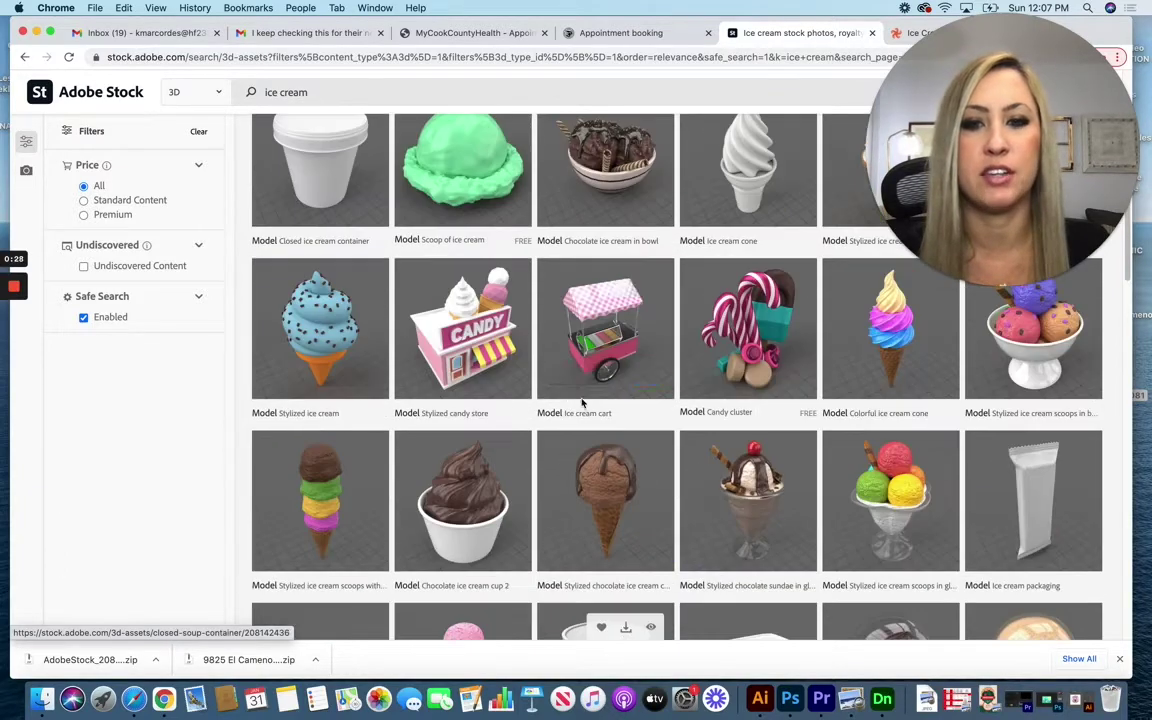
{"action": "left_click", "coordinate": [453, 279]}
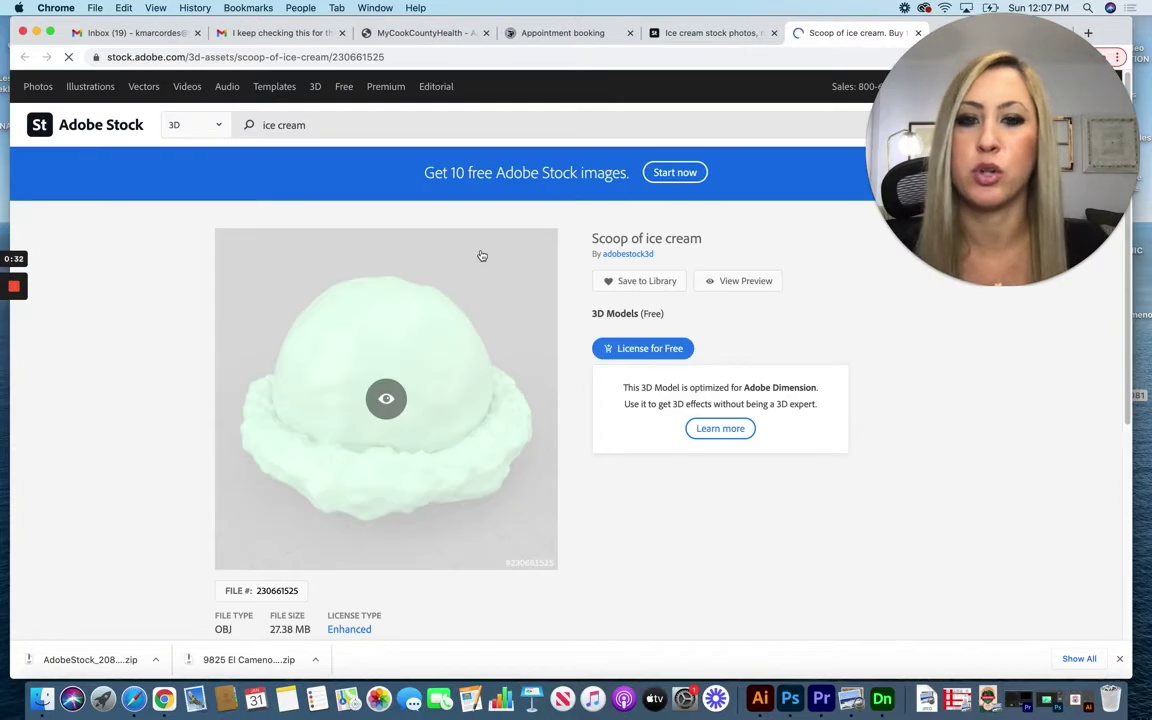
License it for free and reveal AdobeStock_230661525.zip in Finder
{"action": "left_click", "coordinate": [647, 349]}
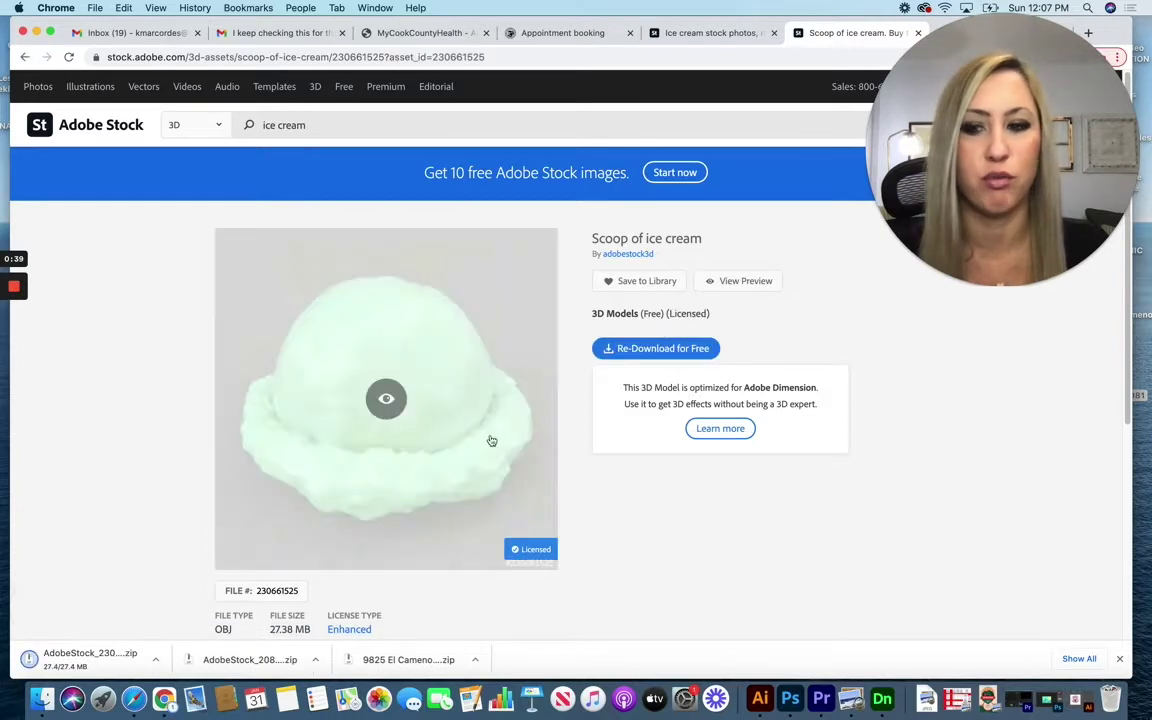
{"action": "left_click", "coordinate": [157, 659]}
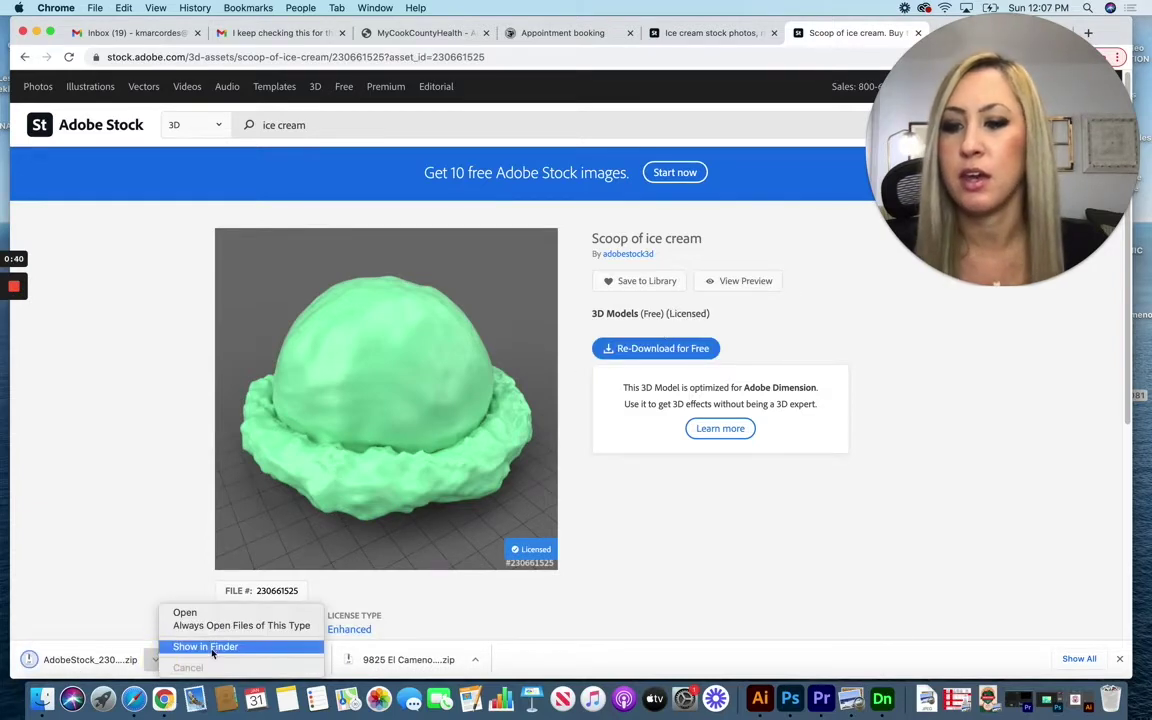
{"action": "left_click", "coordinate": [200, 646]}
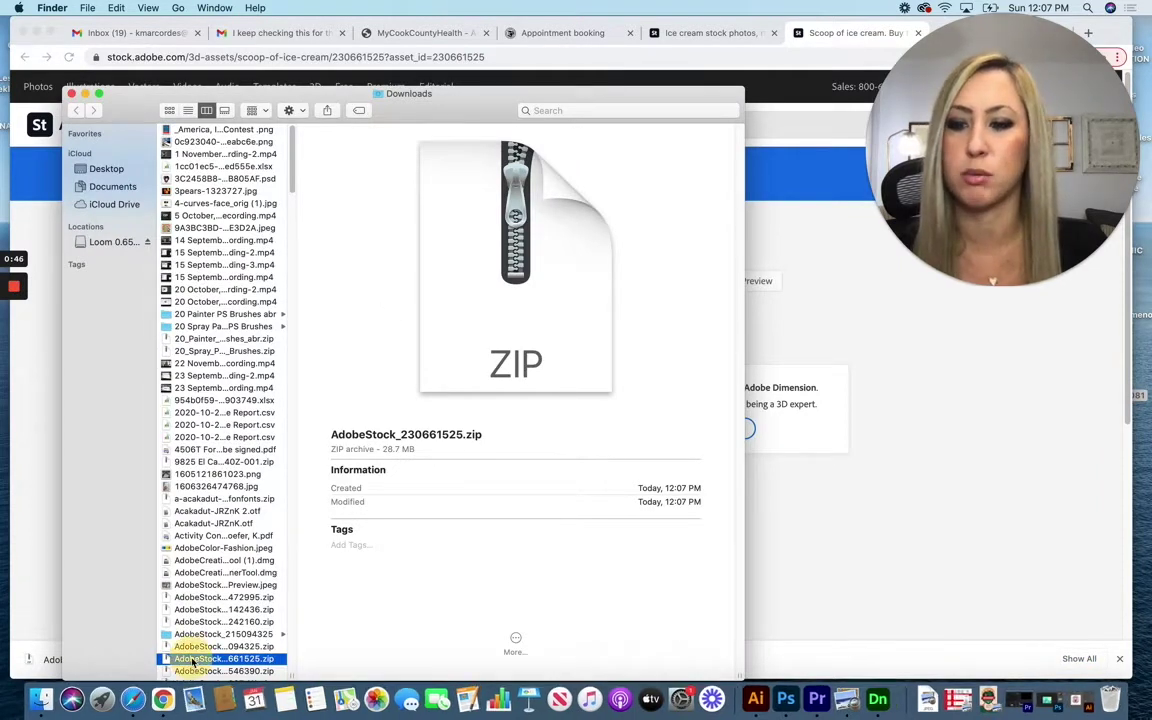
Drag the AdobeStock_230661525 folder from Downloads onto the desktop and close the Downloads window
{"action": "left_click_drag", "start_coordinate": [463, 116], "coordinate": [506, 51]}
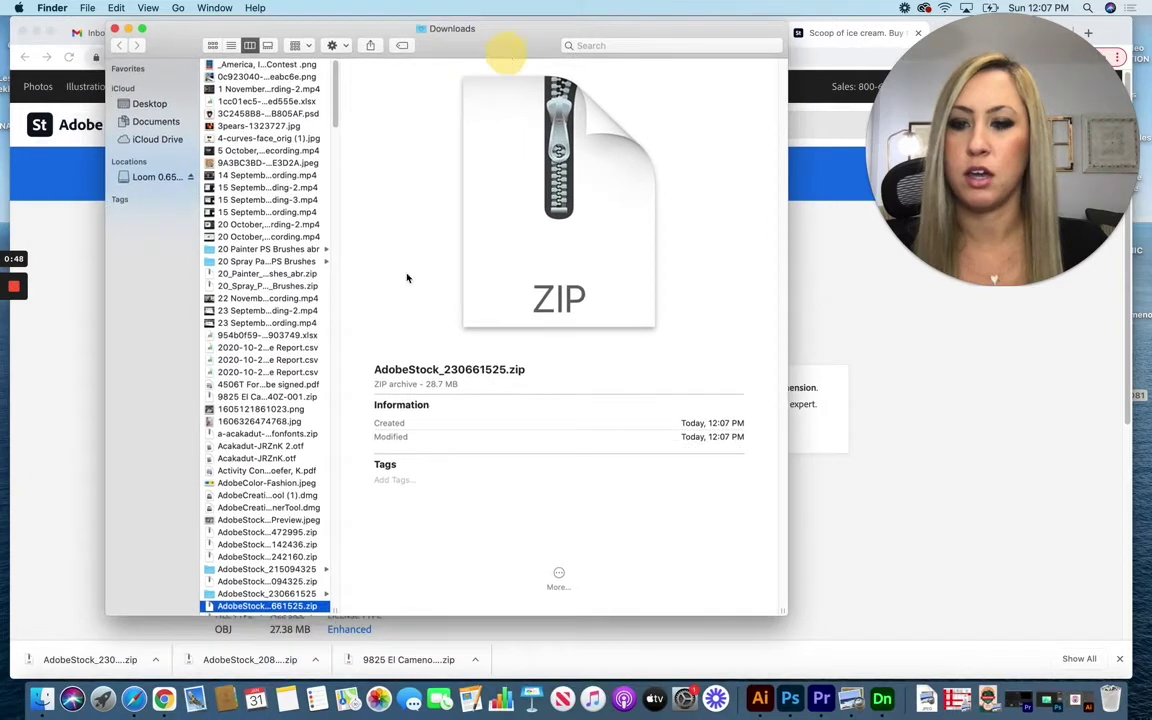
{"action": "left_click", "coordinate": [259, 594]}
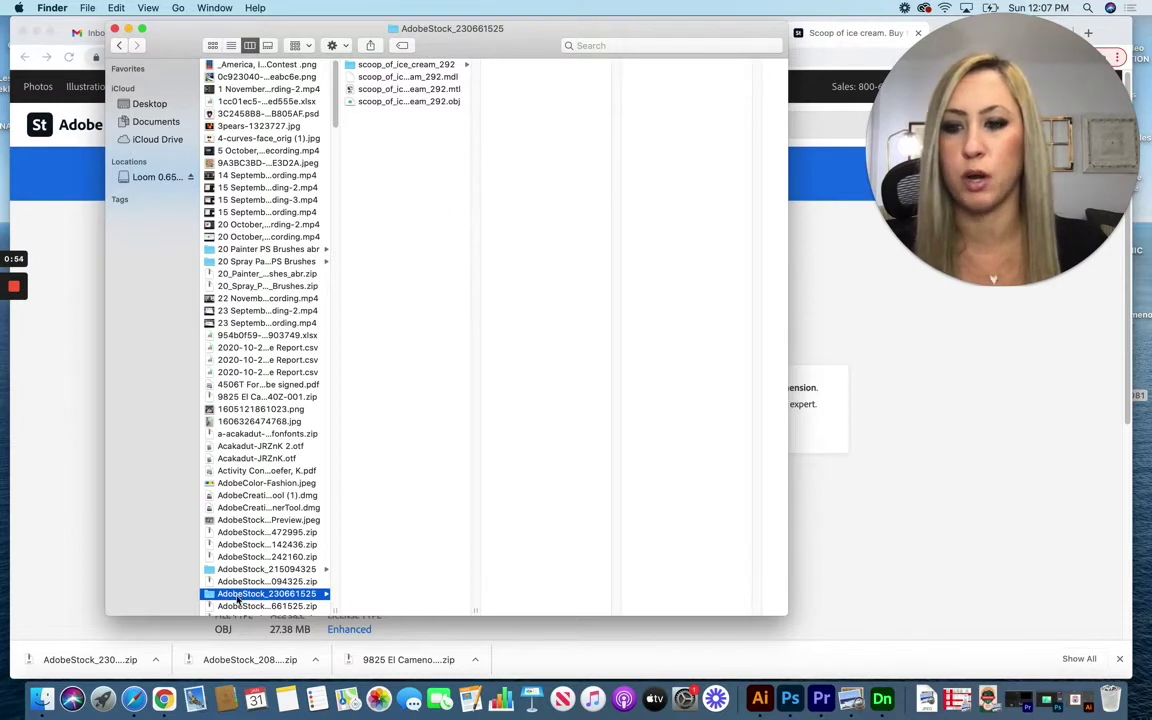
{"action": "left_click_drag", "start_coordinate": [237, 597], "coordinate": [1146, 483]}
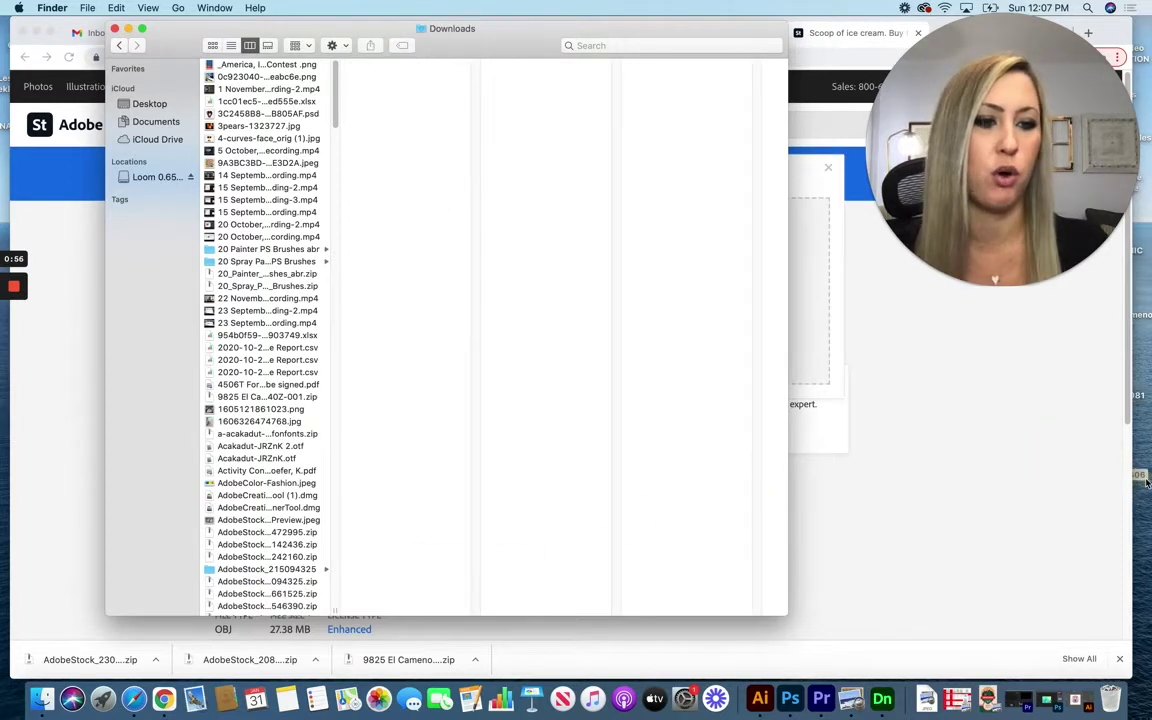
{"action": "left_click", "coordinate": [115, 30]}
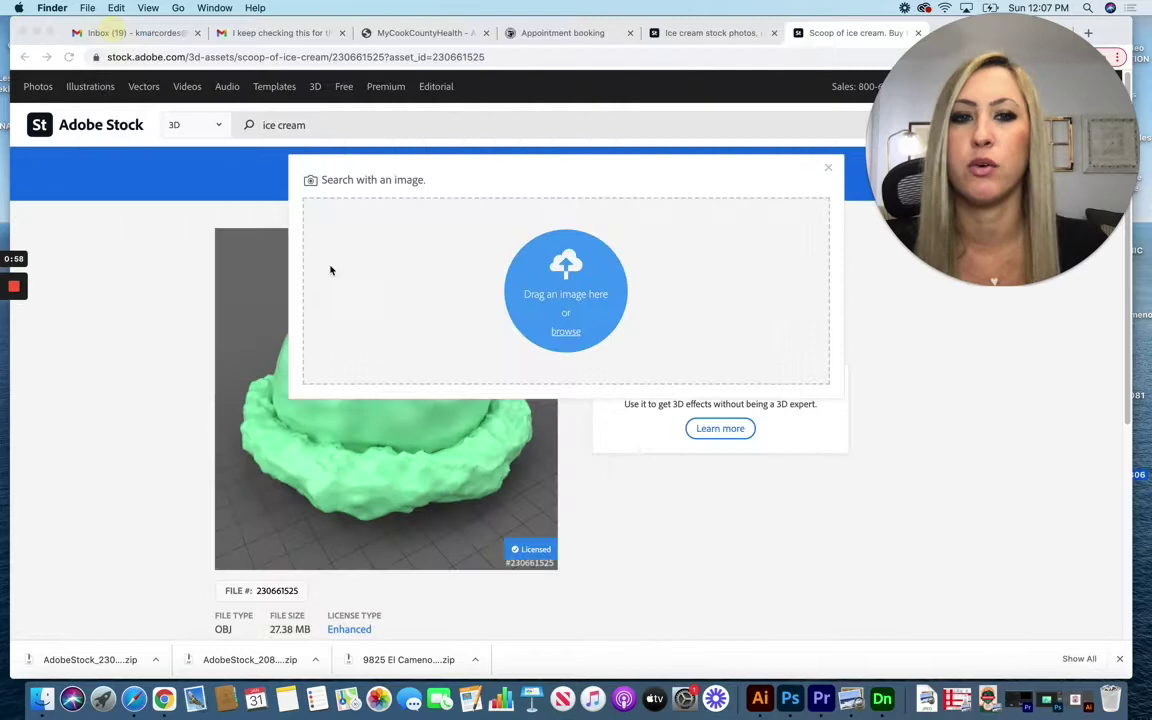
{"action": "left_click", "coordinate": [831, 170]}
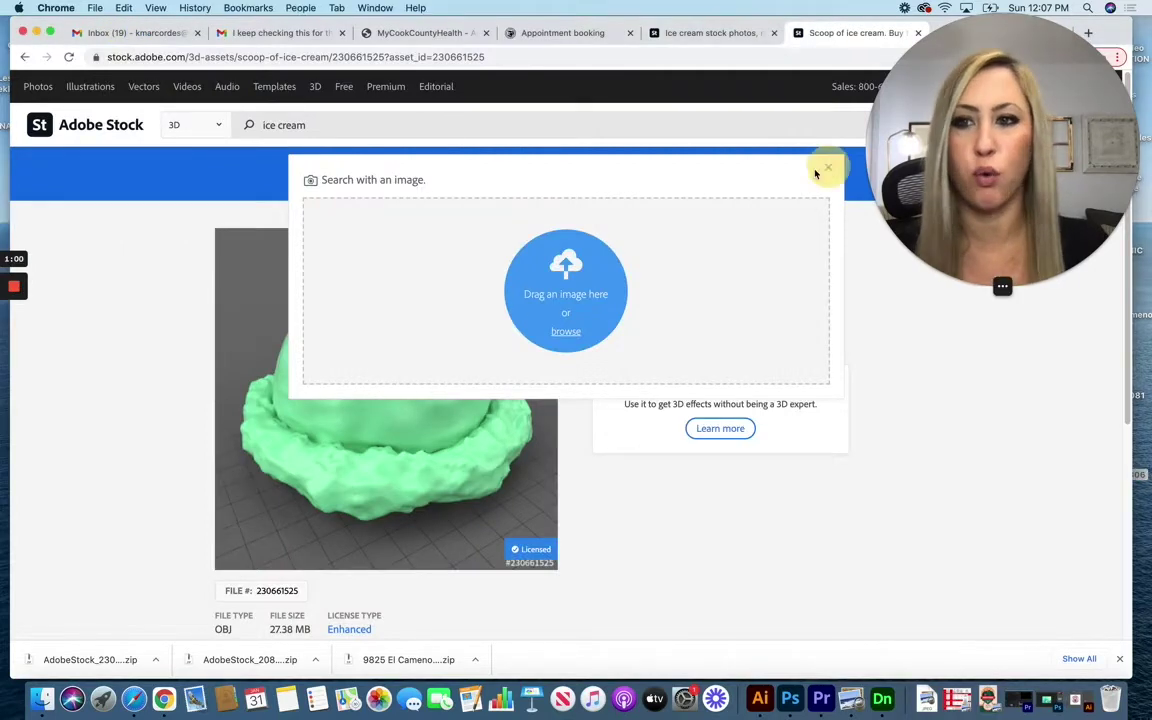
Filter TurboSquid's ice cream models to Free price and .obj format, then minimize Chrome
{"action": "left_click", "coordinate": [825, 171]}
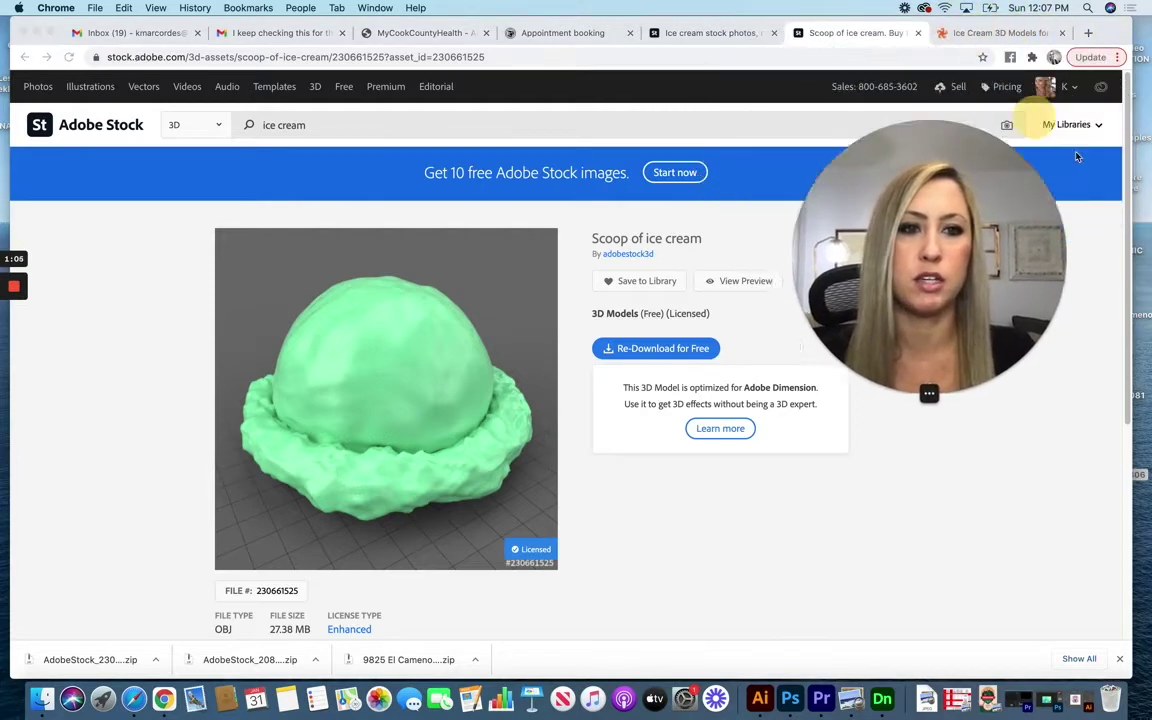
{"action": "left_click", "coordinate": [1000, 33]}
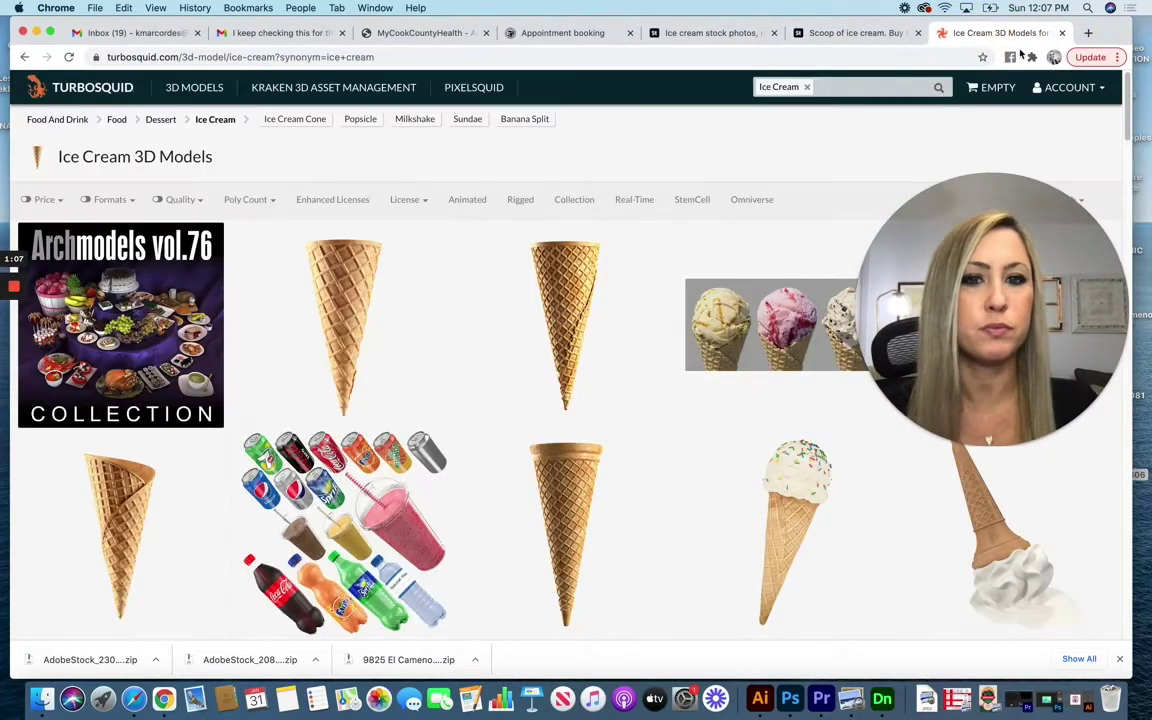
{"action": "left_click", "coordinate": [42, 200]}
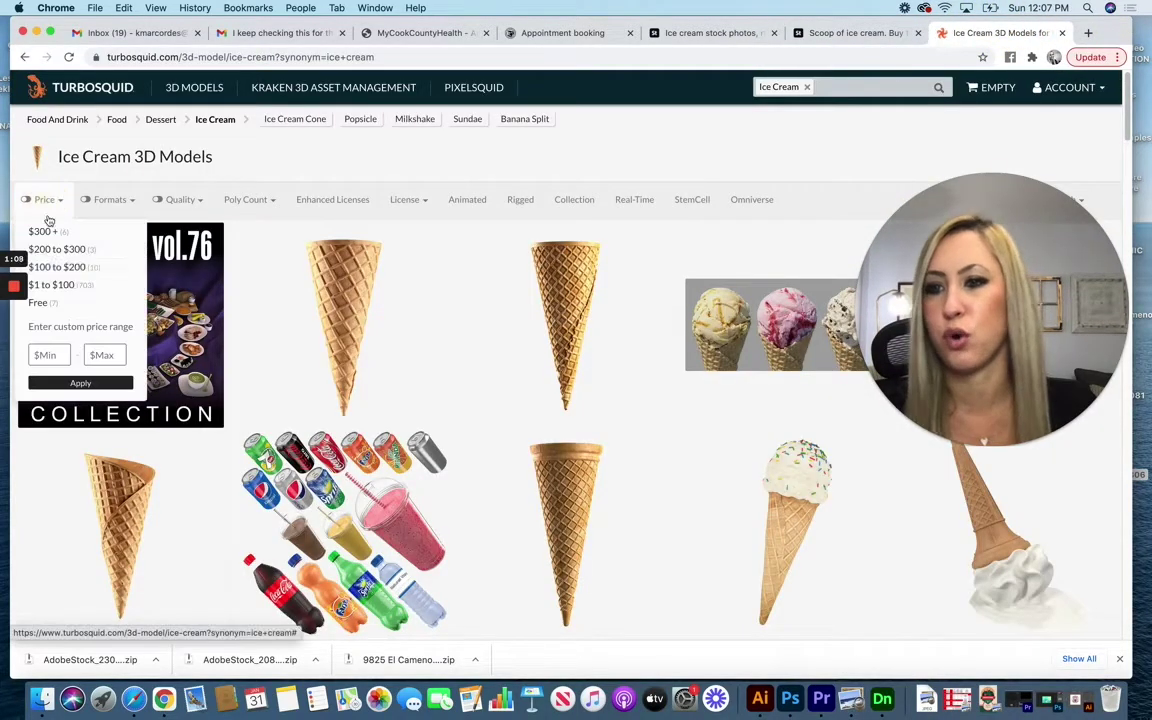
{"action": "left_click", "coordinate": [45, 285]}
{"action": "left_click", "coordinate": [112, 200]}
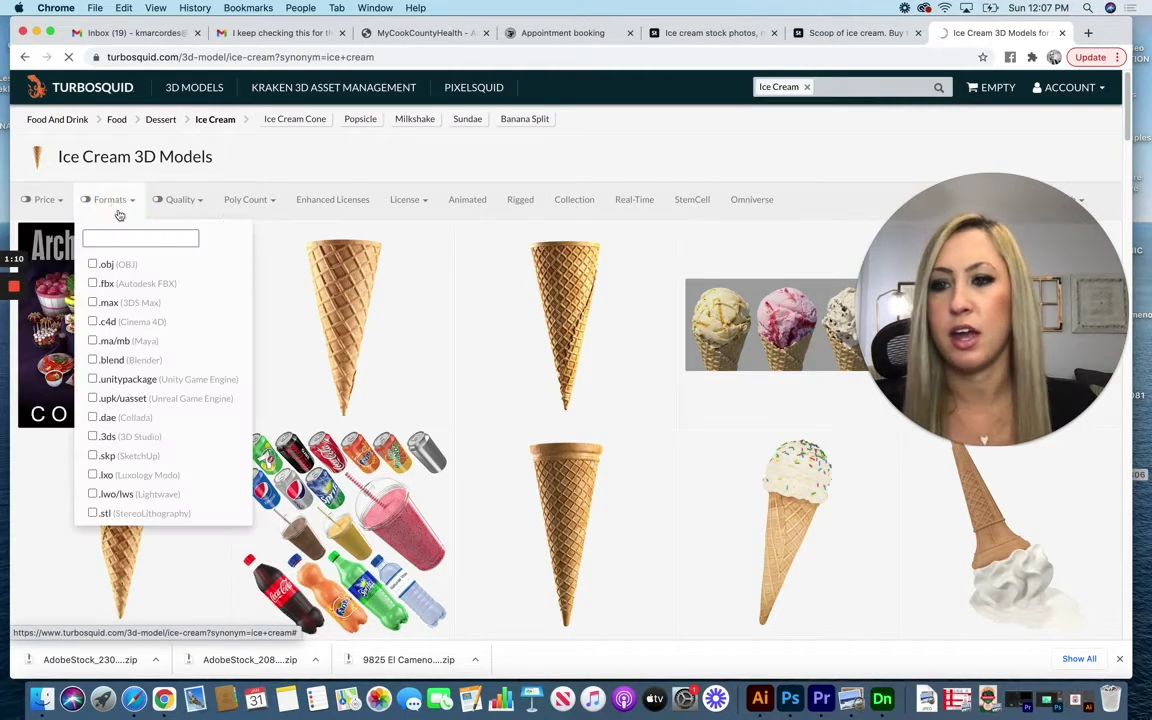
{"action": "left_click", "coordinate": [112, 200]}
{"action": "left_click", "coordinate": [93, 265]}
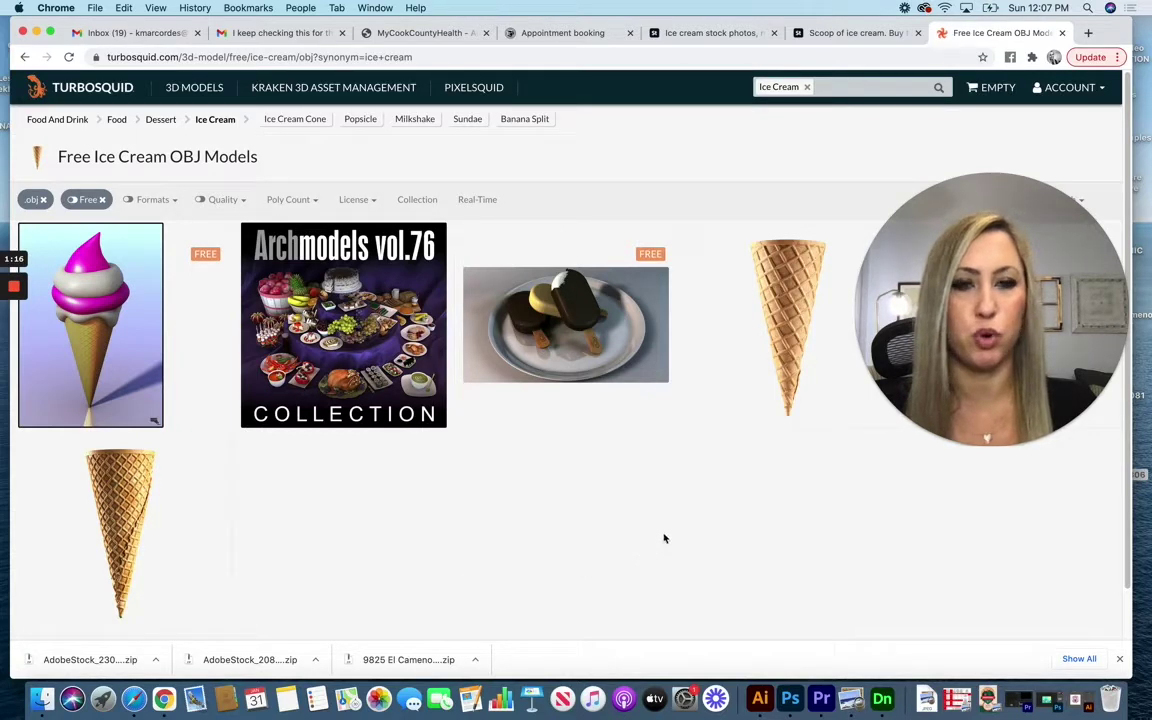
{"action": "left_click", "coordinate": [822, 87]}
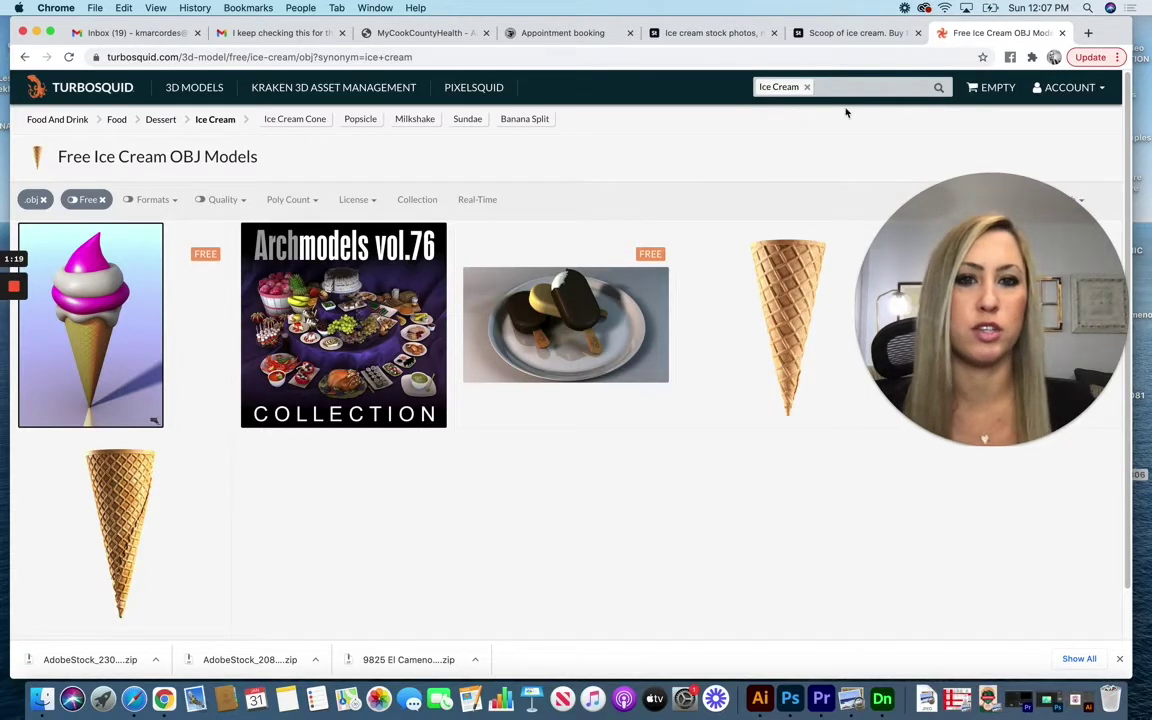
{"action": "left_click", "coordinate": [37, 33]}
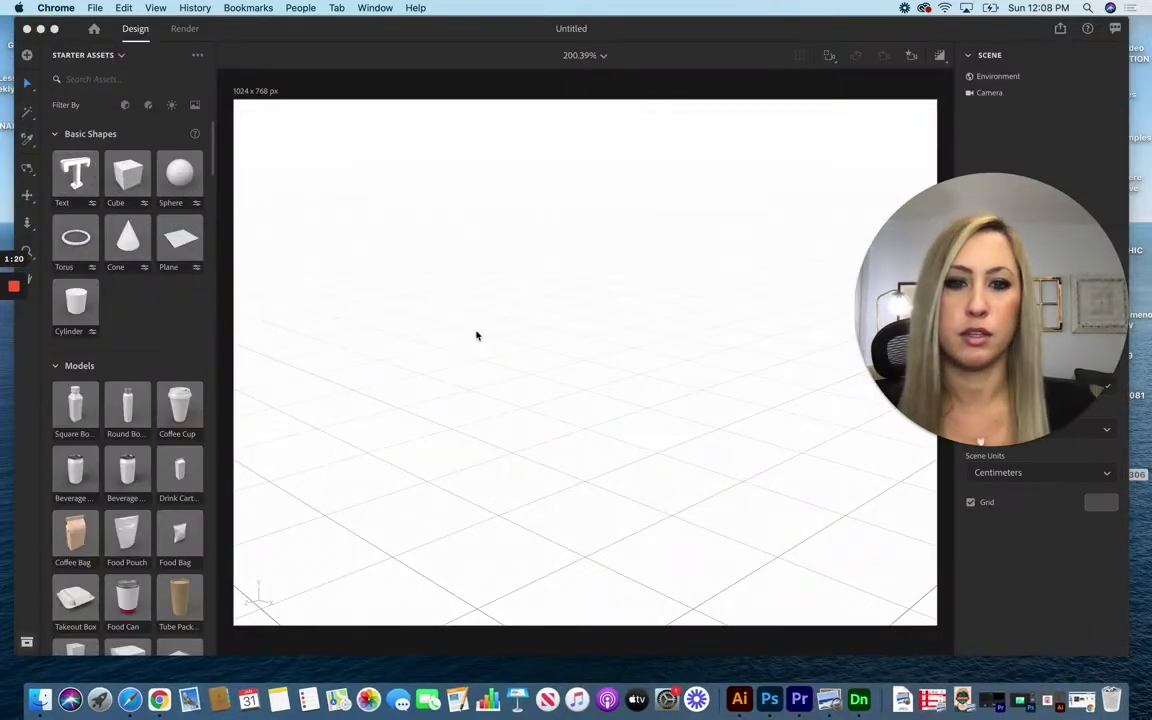
Bring the DOTS Sweet Treats logo forward in Illustrator, start a PNG Export As, then cancel it
{"action": "left_click", "coordinate": [741, 697]}
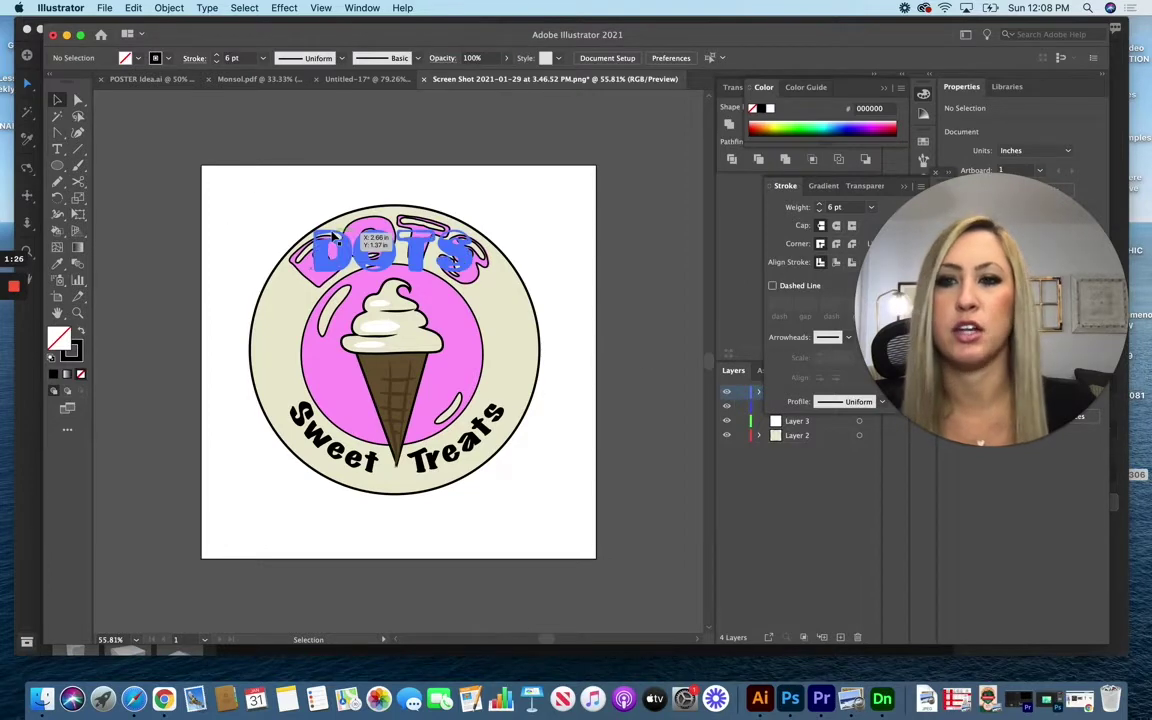
{"action": "left_click", "coordinate": [101, 9]}
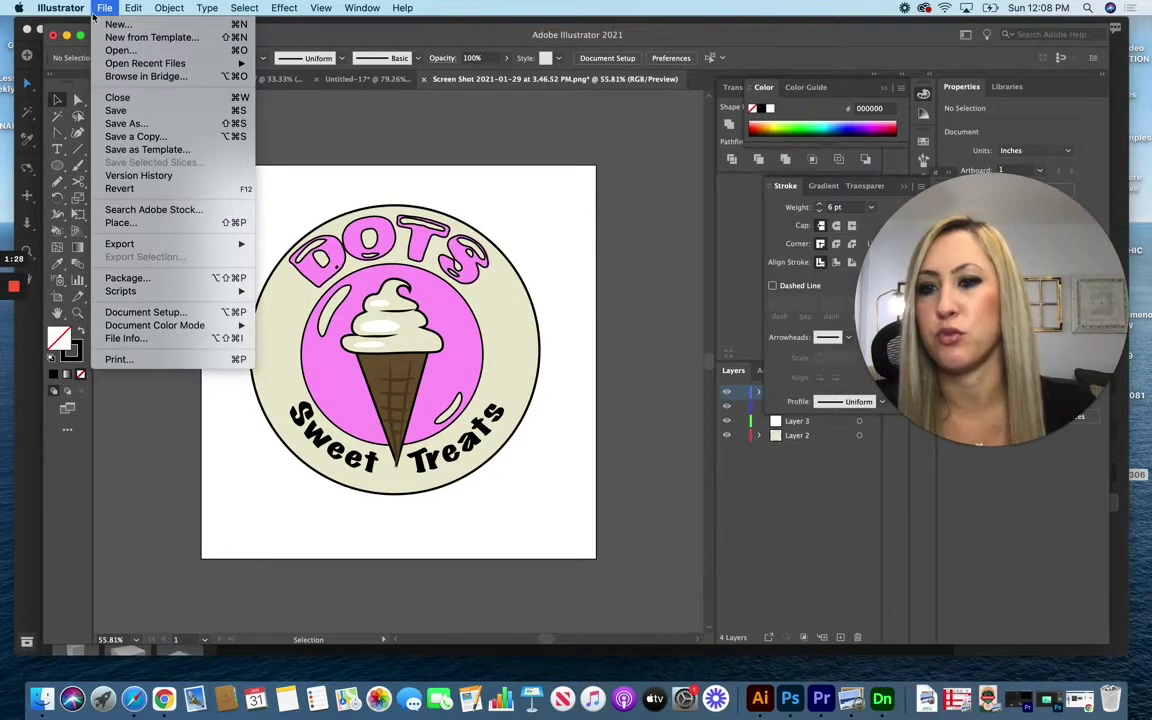
{"action": "mouse_move", "coordinate": [153, 246]}
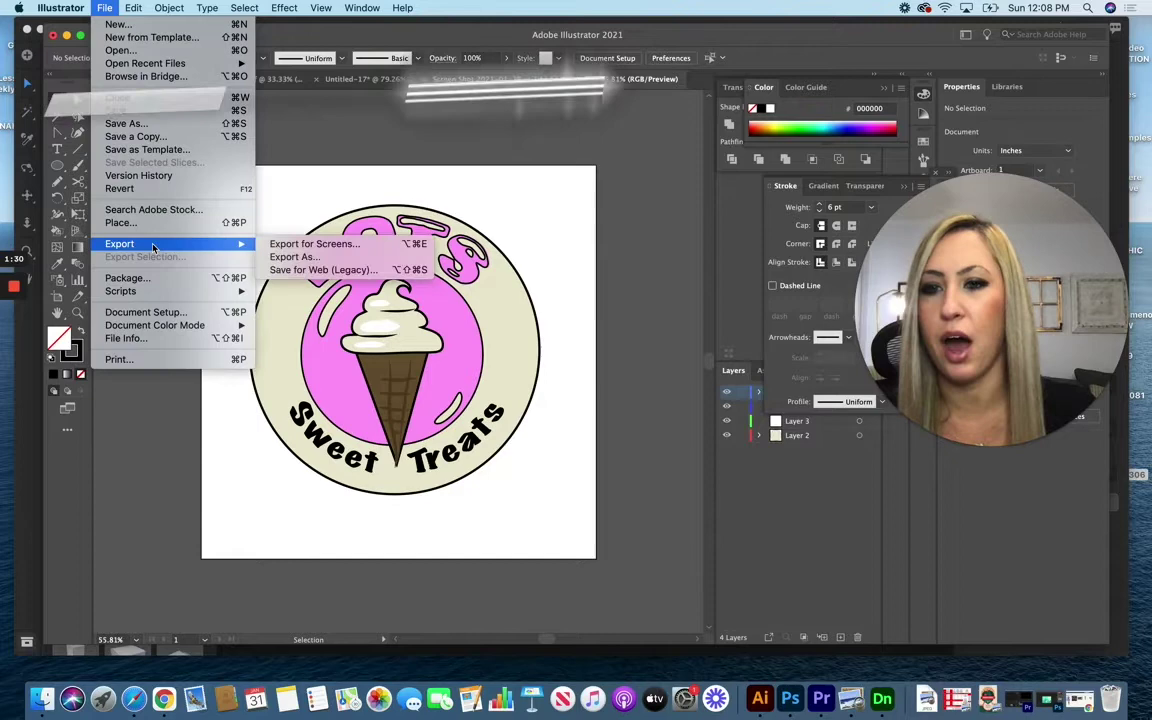
{"action": "left_click", "coordinate": [310, 257]}
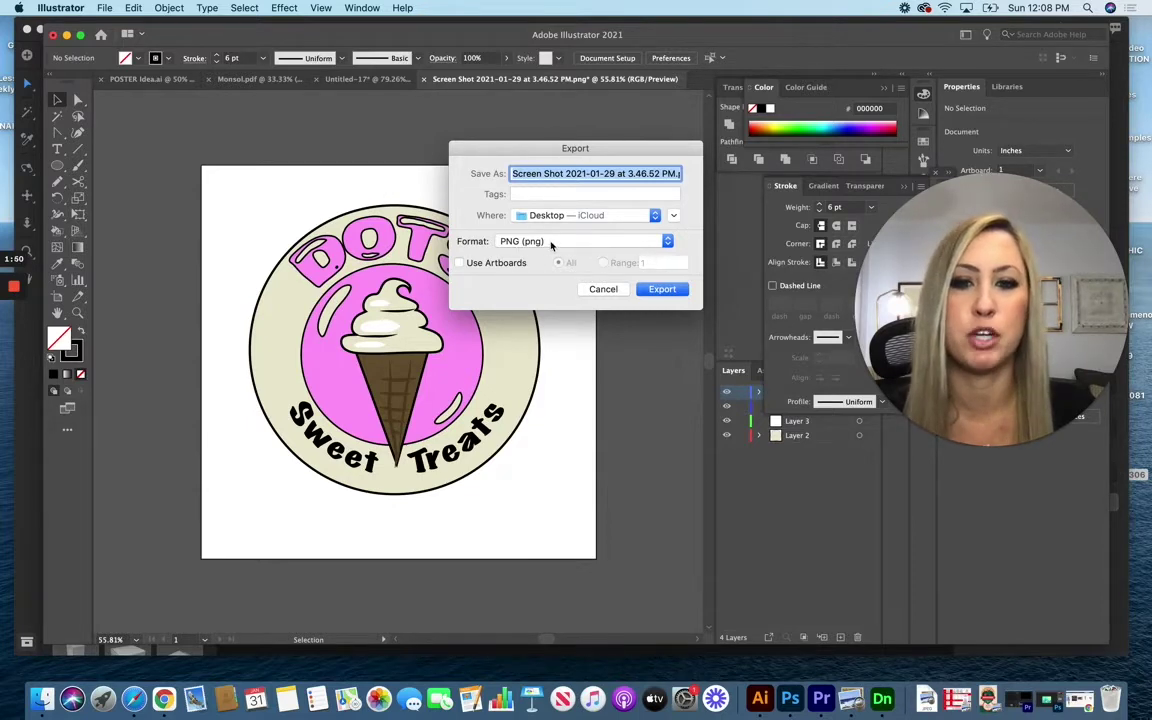
{"action": "left_click", "coordinate": [603, 289]}
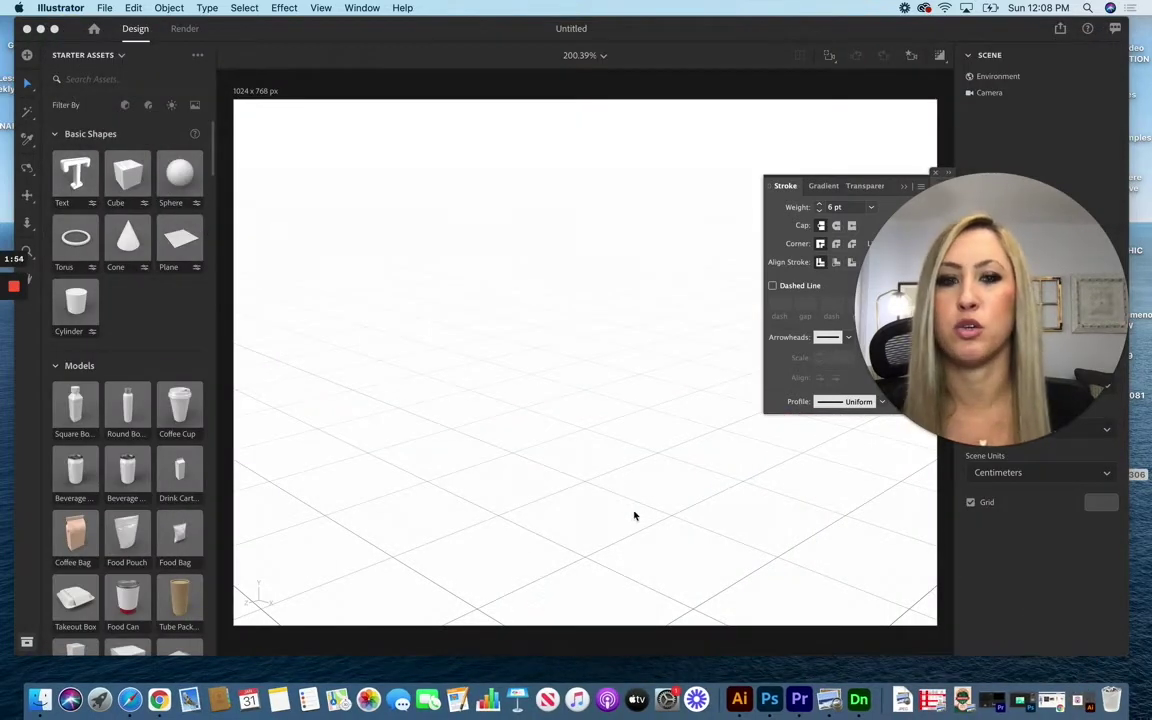
Change Dimension's canvas resolution from 72 to 250 pixels/inch
{"action": "left_click", "coordinate": [450, 347]}
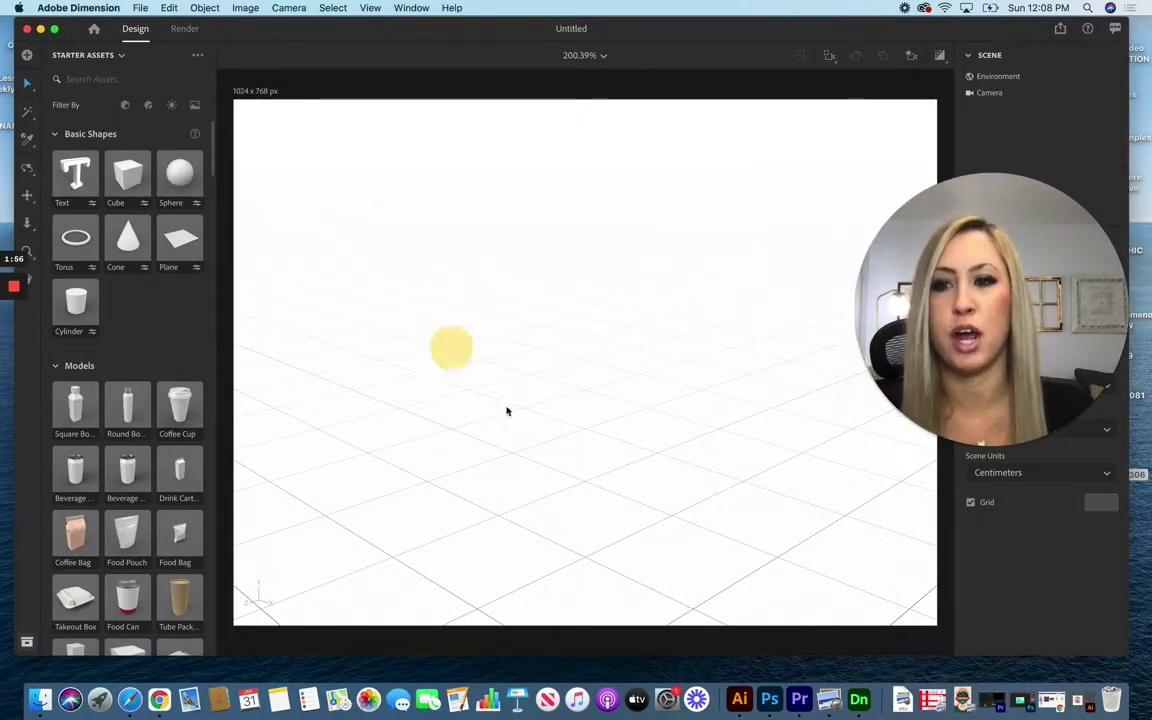
{"action": "left_click", "coordinate": [528, 428]}
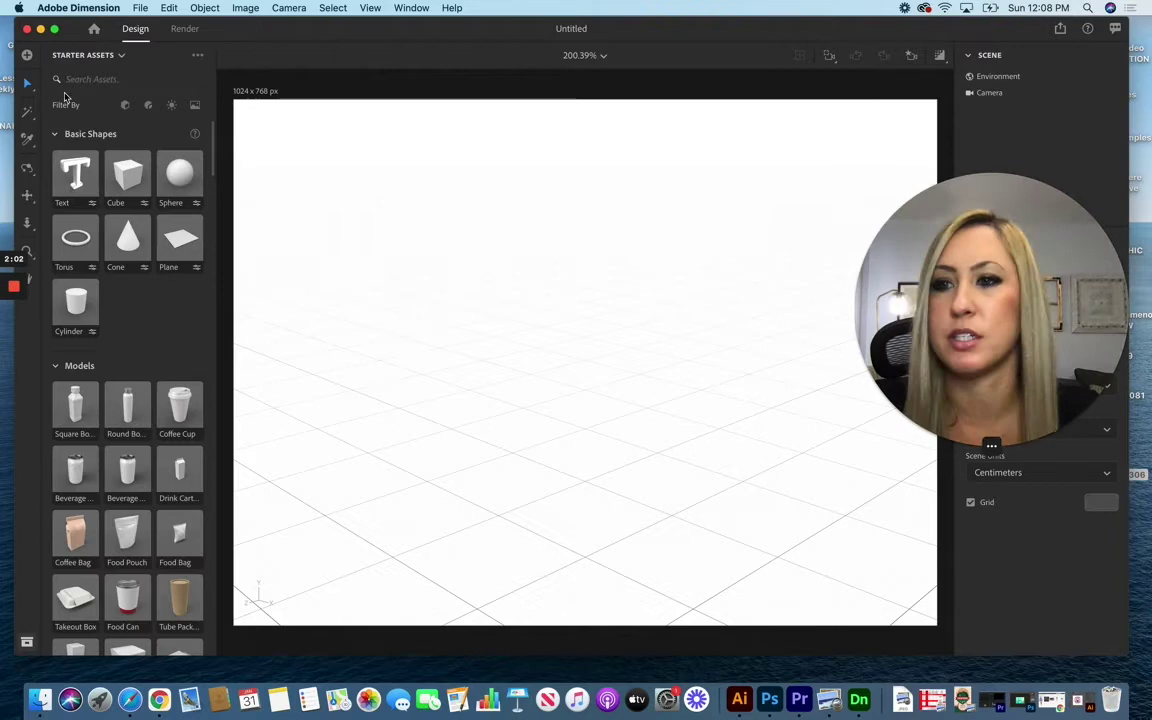
{"action": "left_click_drag", "start_coordinate": [950, 29], "coordinate": [659, 29]}
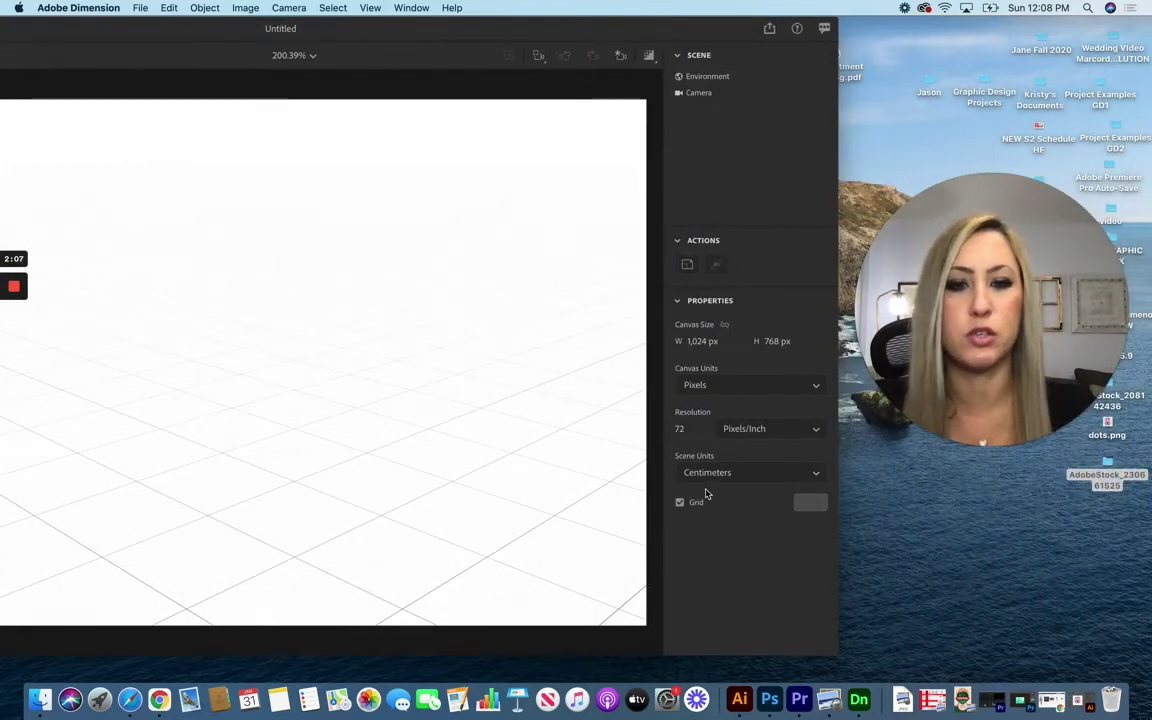
{"action": "left_click", "coordinate": [690, 429]}
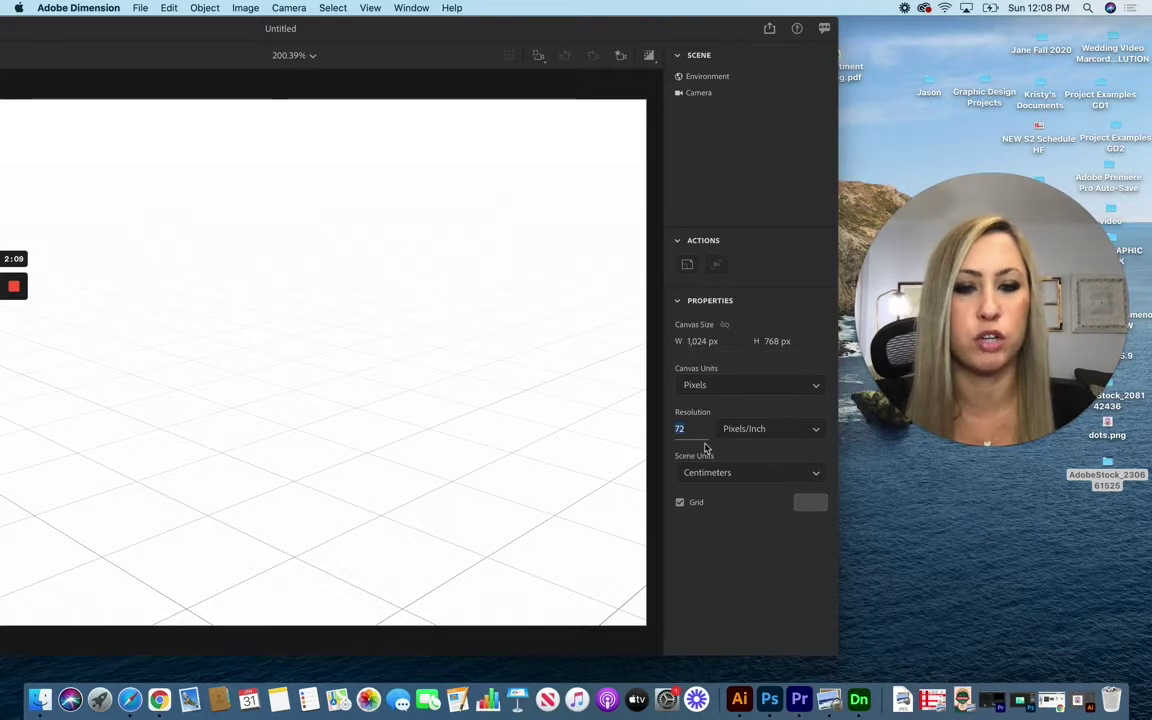
{"action": "type", "text": "2"}
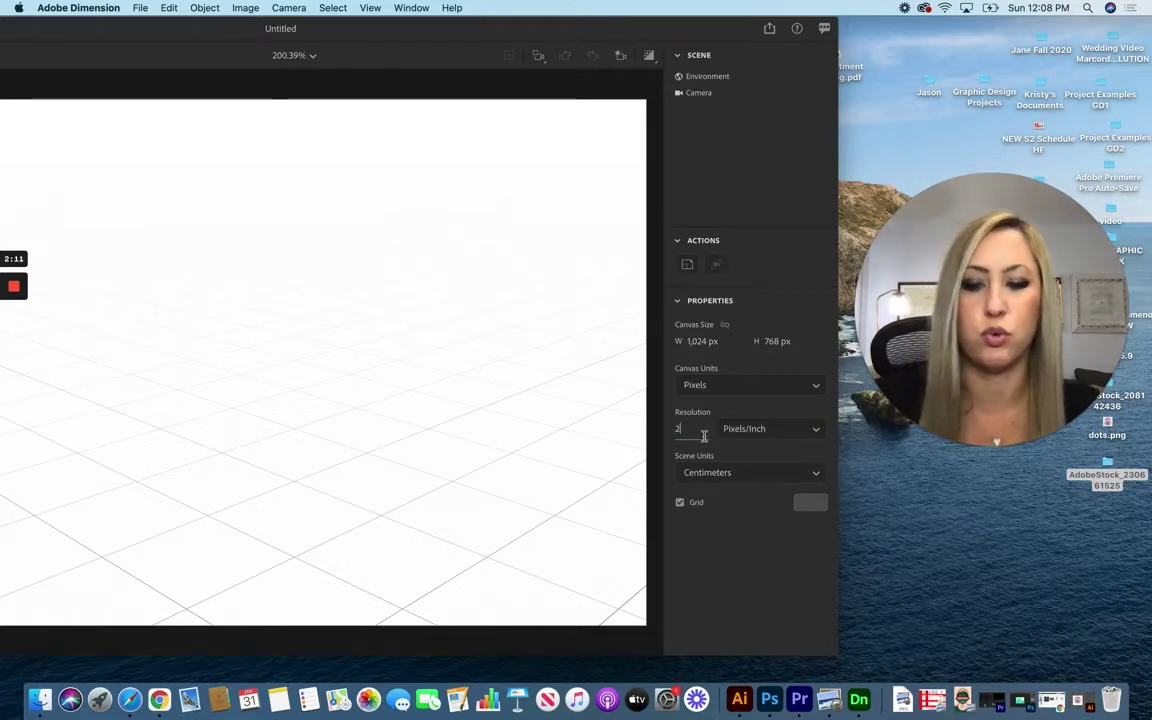
{"action": "left_click", "coordinate": [589, 471]}
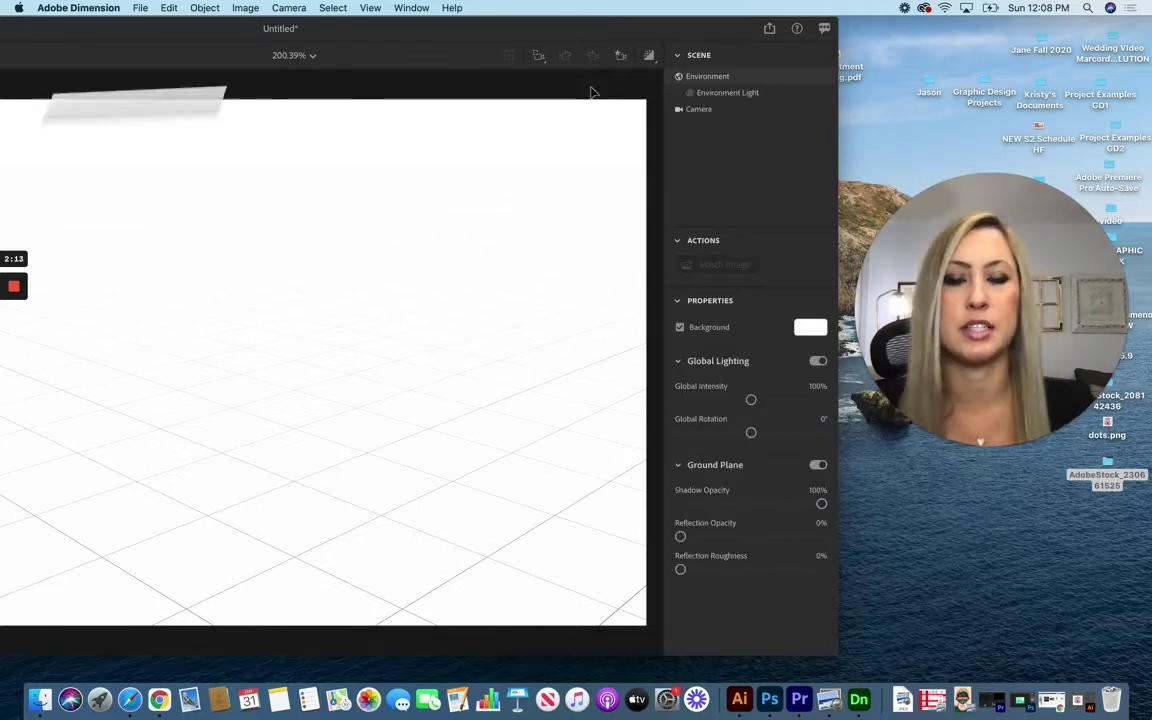
{"action": "left_click_drag", "start_coordinate": [419, 38], "coordinate": [689, 8]}
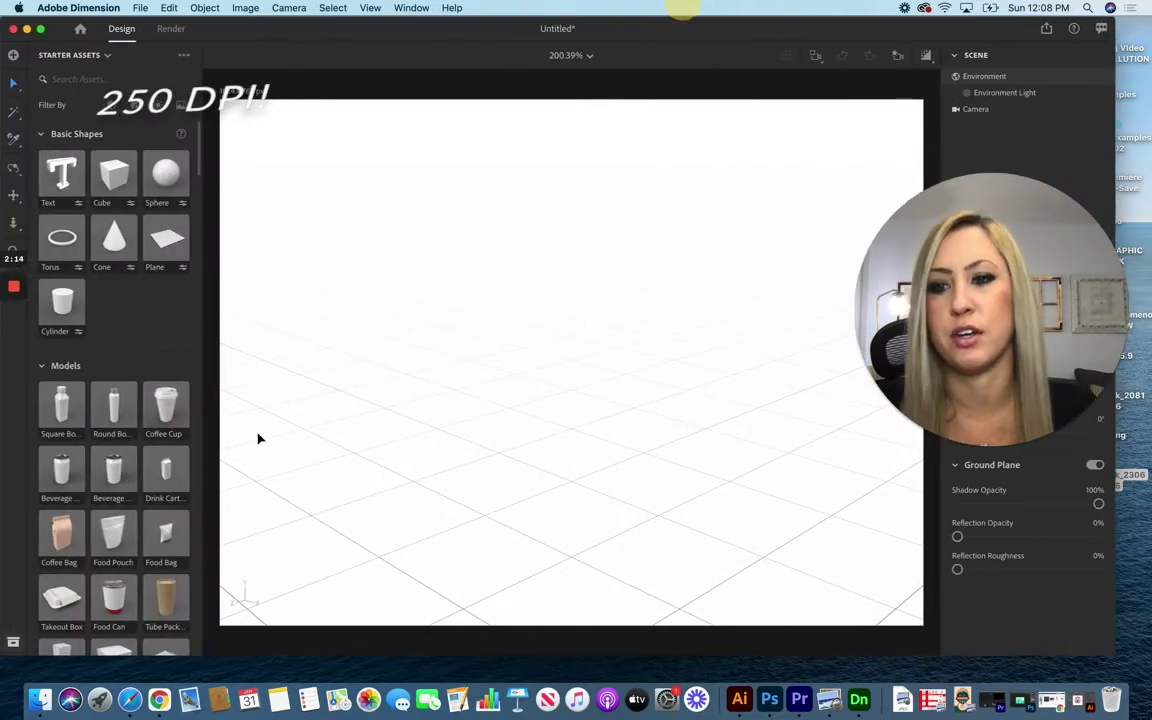
{"action": "scroll", "coordinate": [133, 486], "scroll_direction": "down", "scroll_amount": 10}
{"action": "scroll", "coordinate": [133, 486], "scroll_direction": "down", "scroll_amount": 5}
{"action": "scroll", "coordinate": [122, 432], "scroll_direction": "up", "scroll_amount": 15}
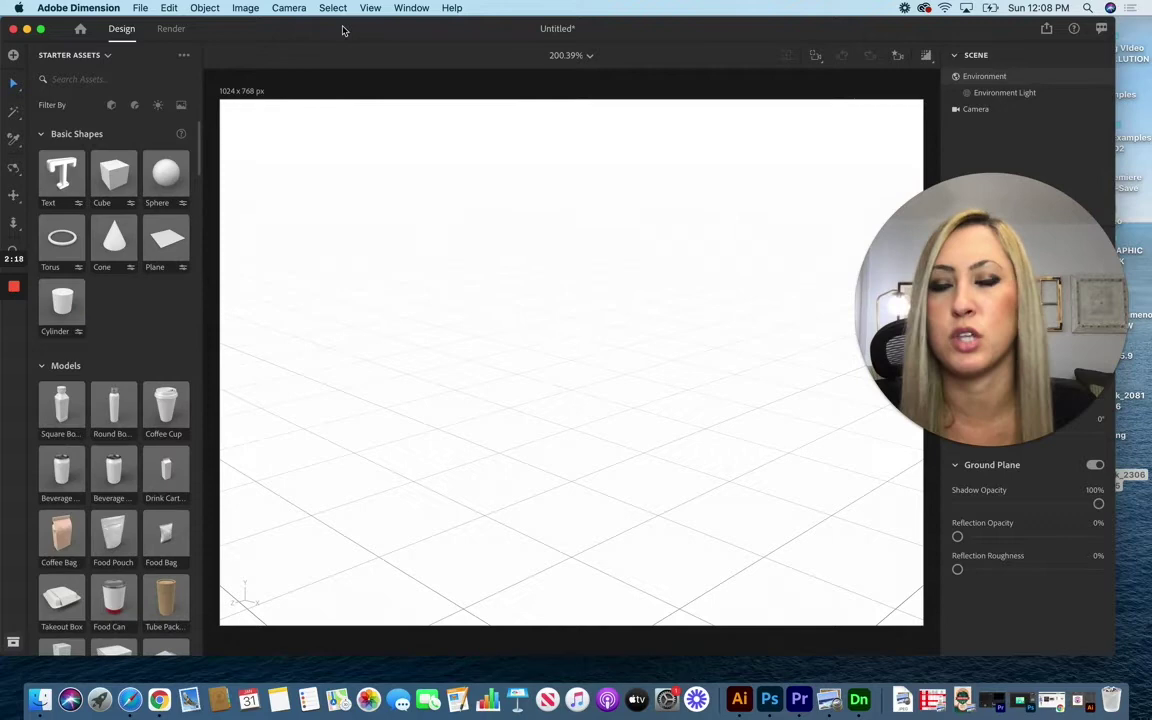
Import soup_container_1477.obj from the soup_container_1477 folder as a 3D model
{"action": "left_click_drag", "start_coordinate": [341, 30], "coordinate": [344, 32]}
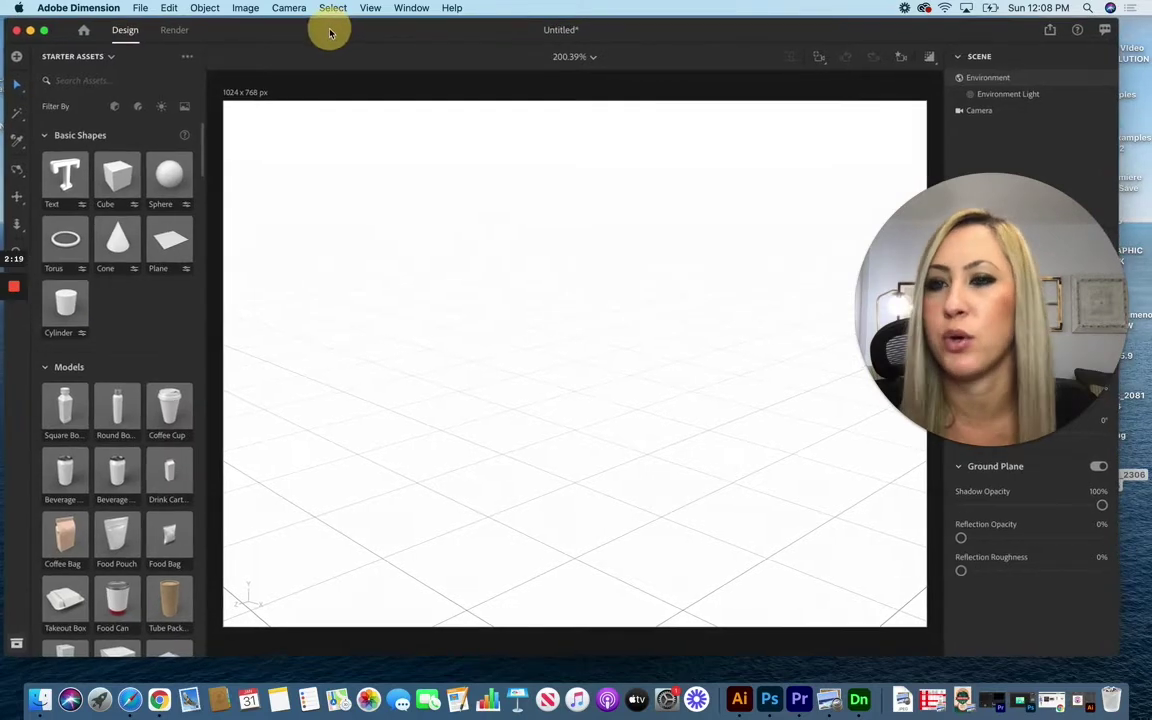
{"action": "left_click", "coordinate": [139, 8]}
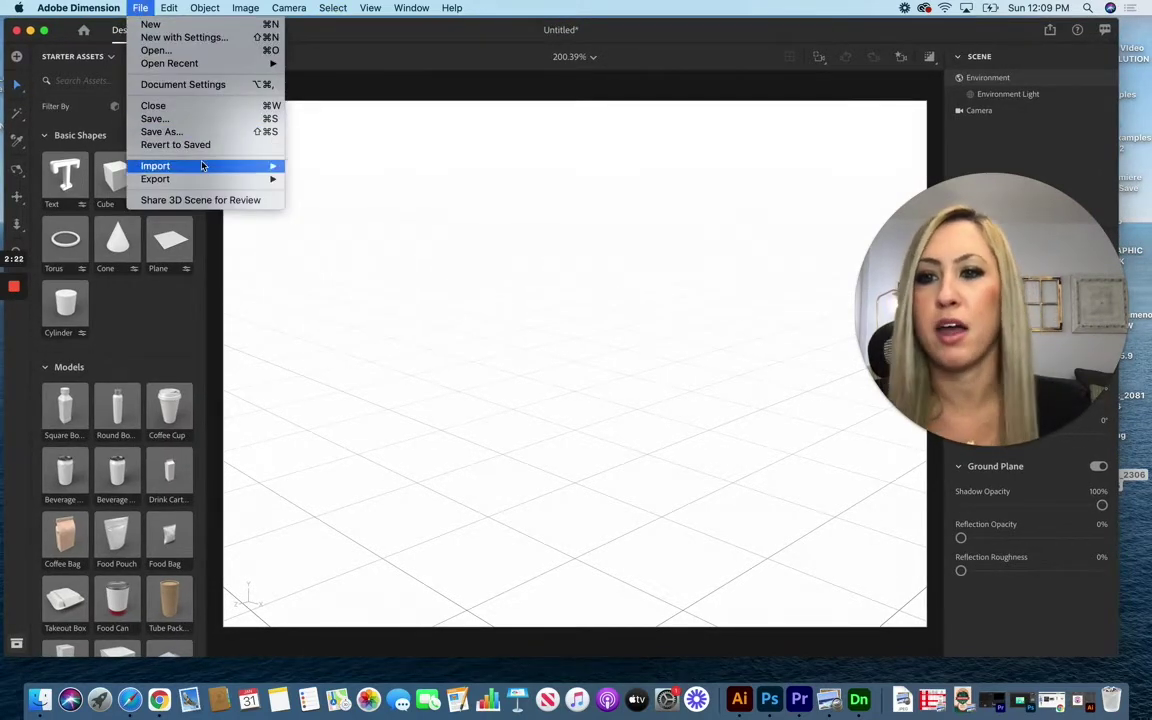
{"action": "mouse_move", "coordinate": [202, 166]}
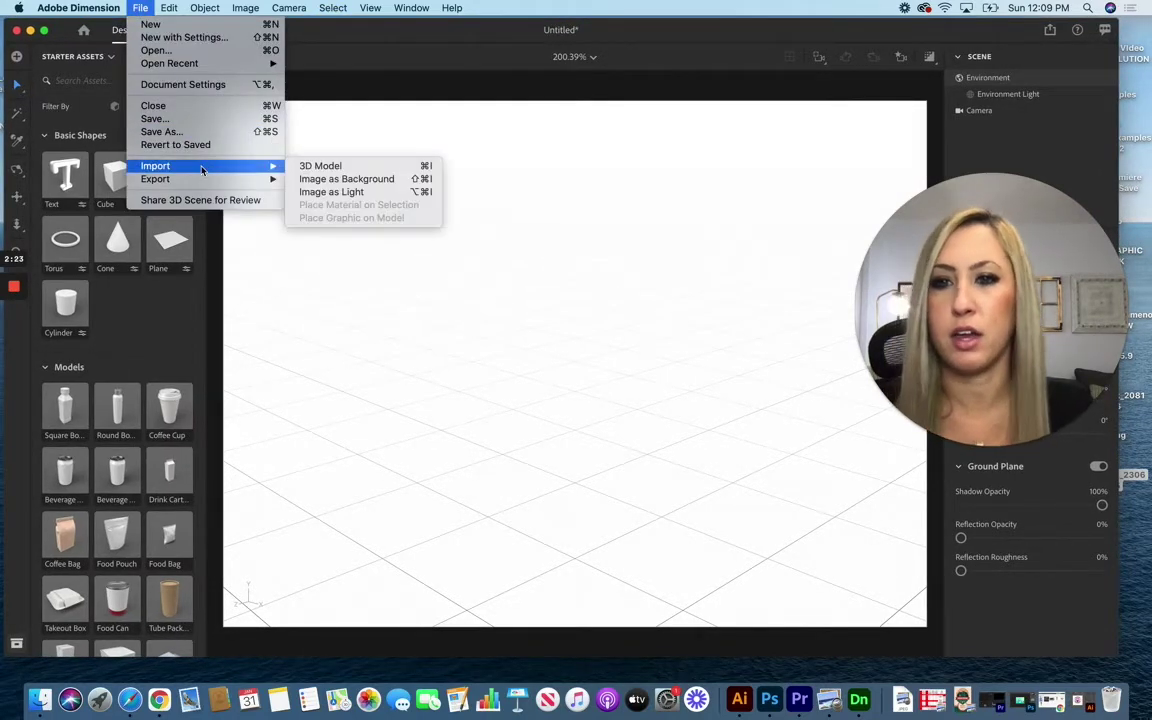
{"action": "left_click", "coordinate": [322, 166]}
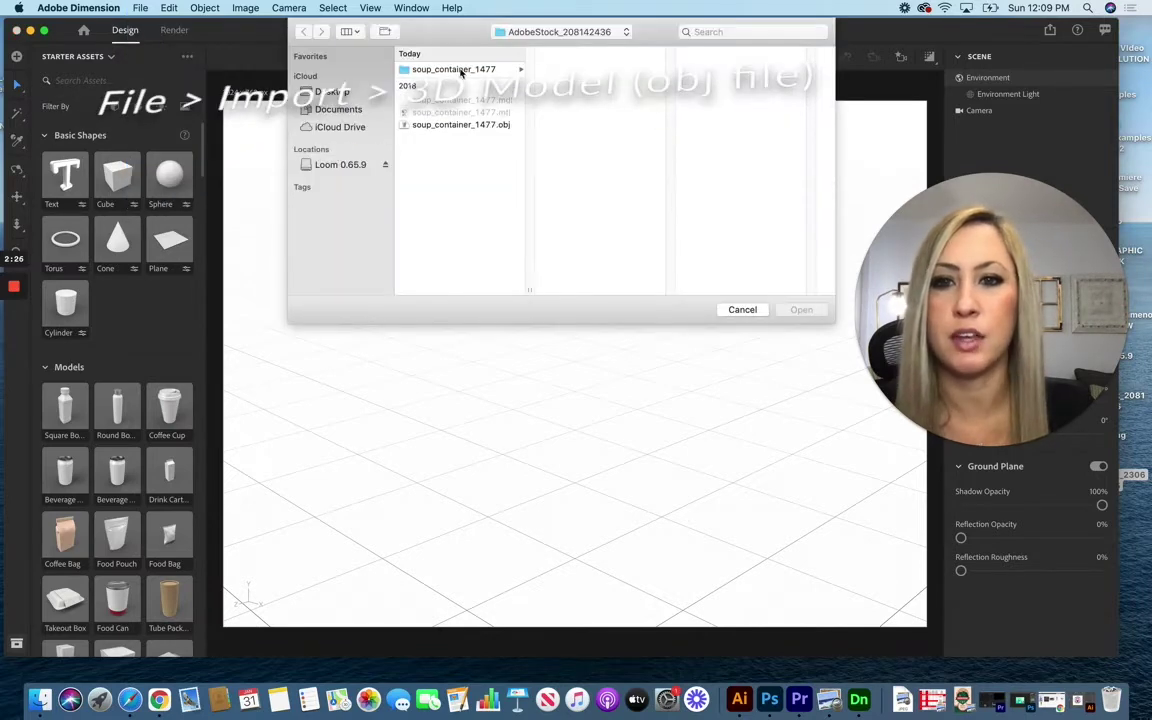
{"action": "left_click", "coordinate": [461, 71]}
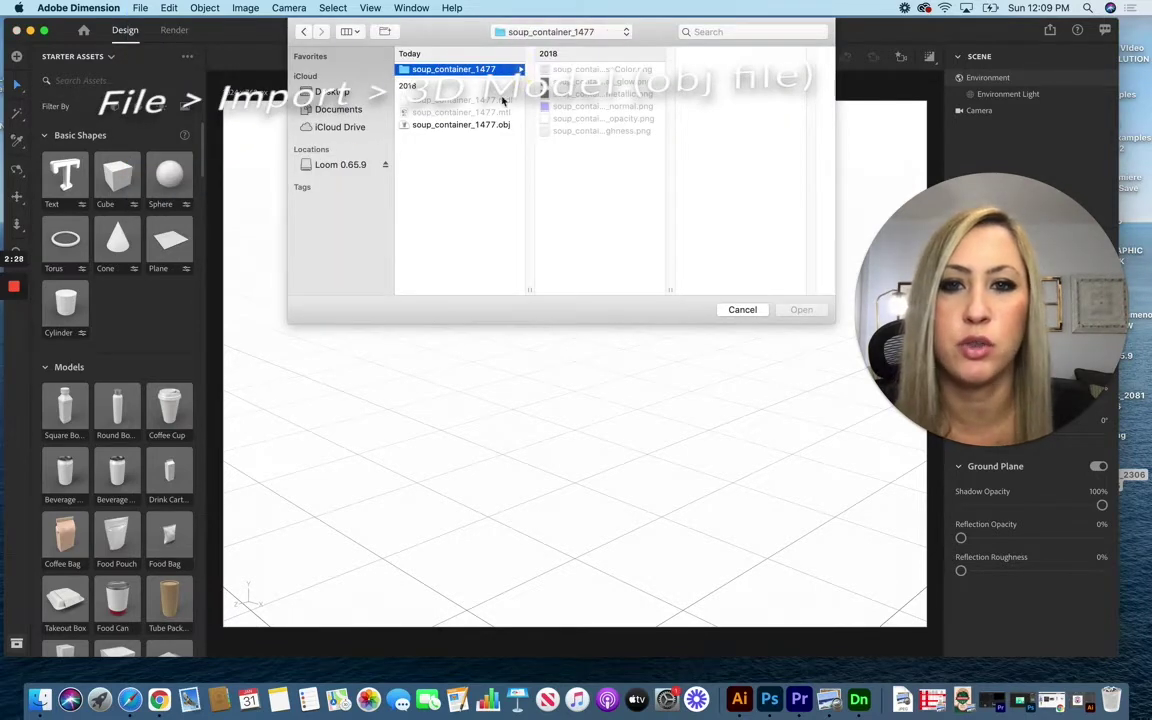
{"action": "left_click", "coordinate": [468, 126]}
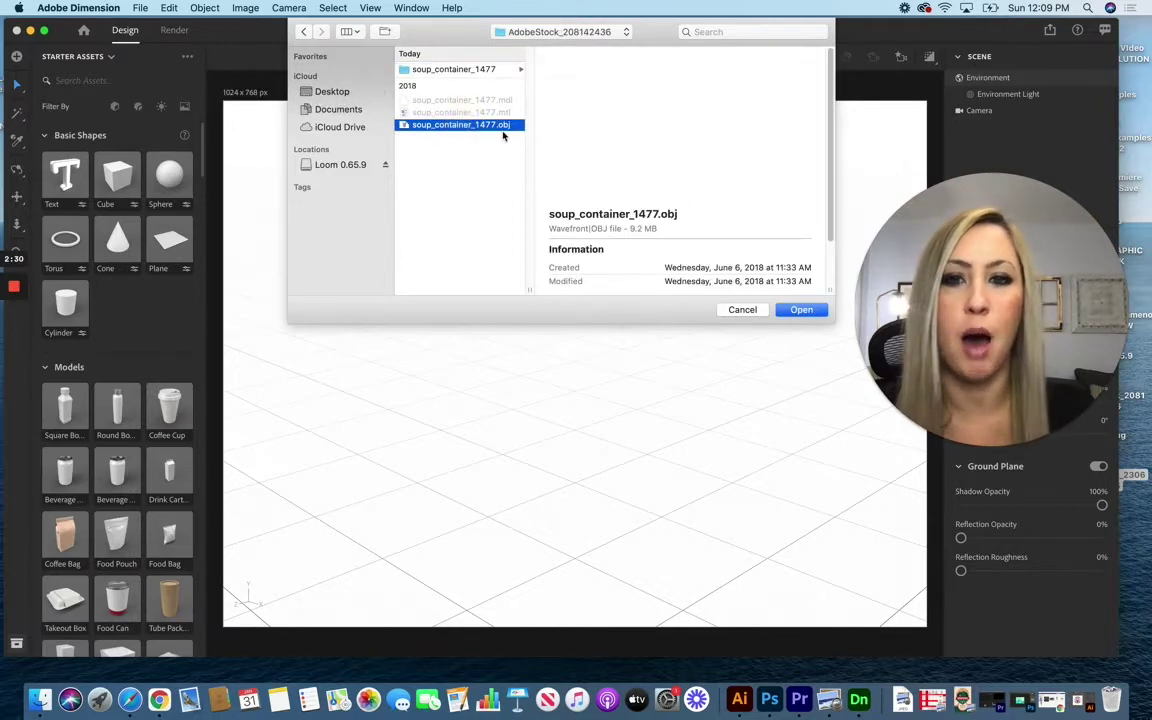
{"action": "left_click", "coordinate": [803, 310]}
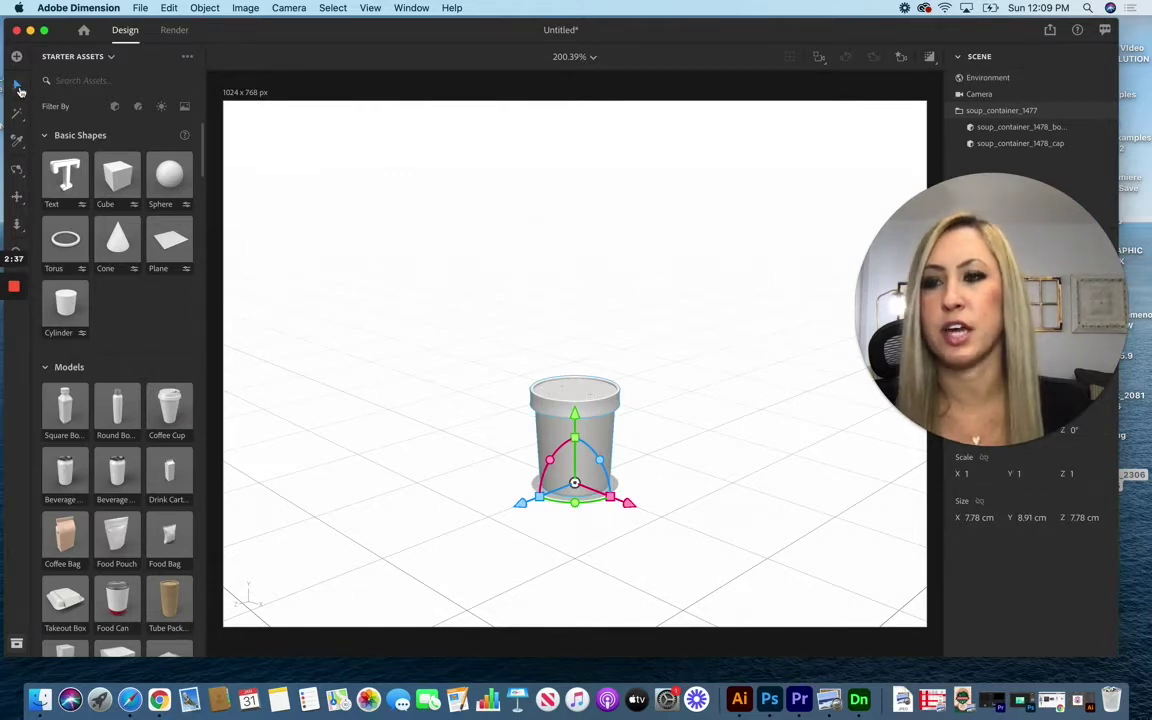
Move the container along X and Z toward the scene centre and scale it uniformly to 2.6
{"action": "left_click_drag", "start_coordinate": [628, 502], "coordinate": [726, 542]}
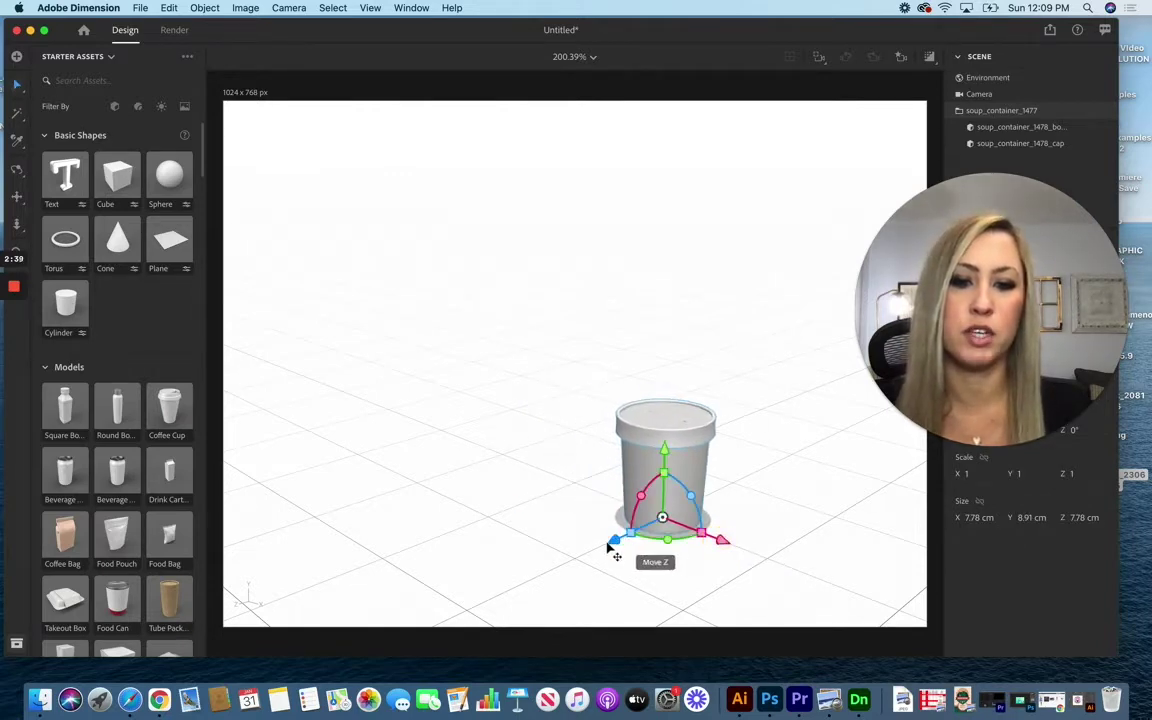
{"action": "left_click_drag", "start_coordinate": [612, 541], "coordinate": [528, 578]}
{"action": "left_click_drag", "start_coordinate": [645, 578], "coordinate": [593, 548]}
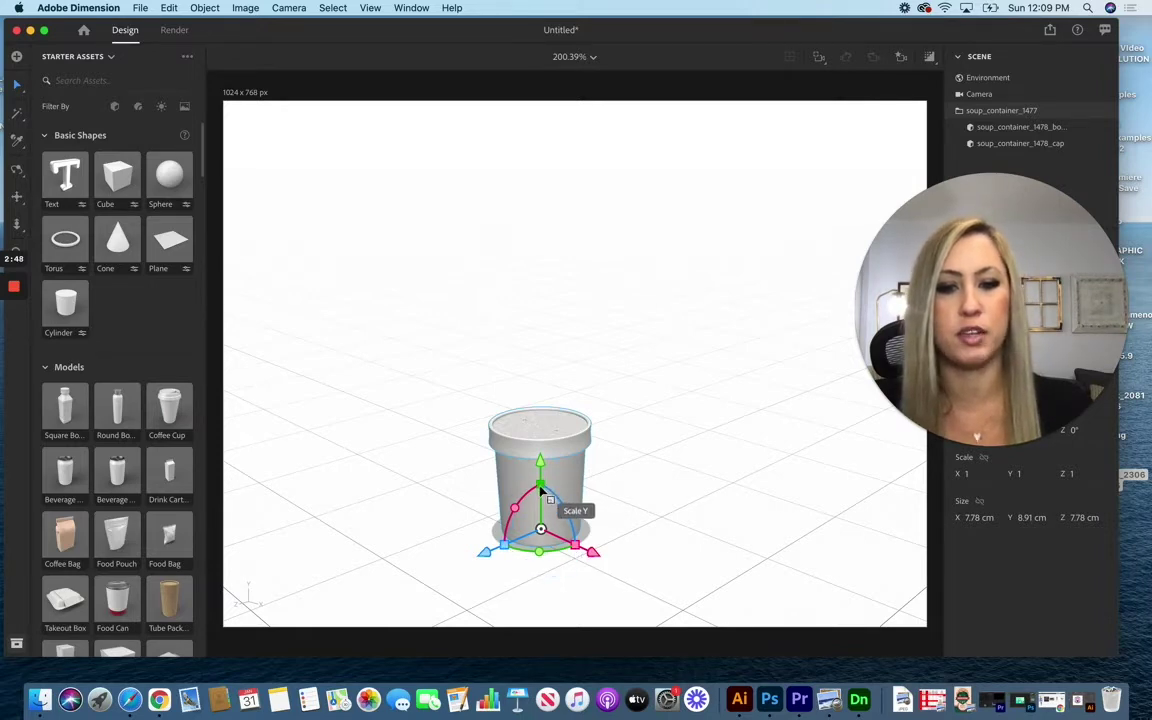
{"action": "left_click_drag", "start_coordinate": [540, 487], "coordinate": [594, 419]}
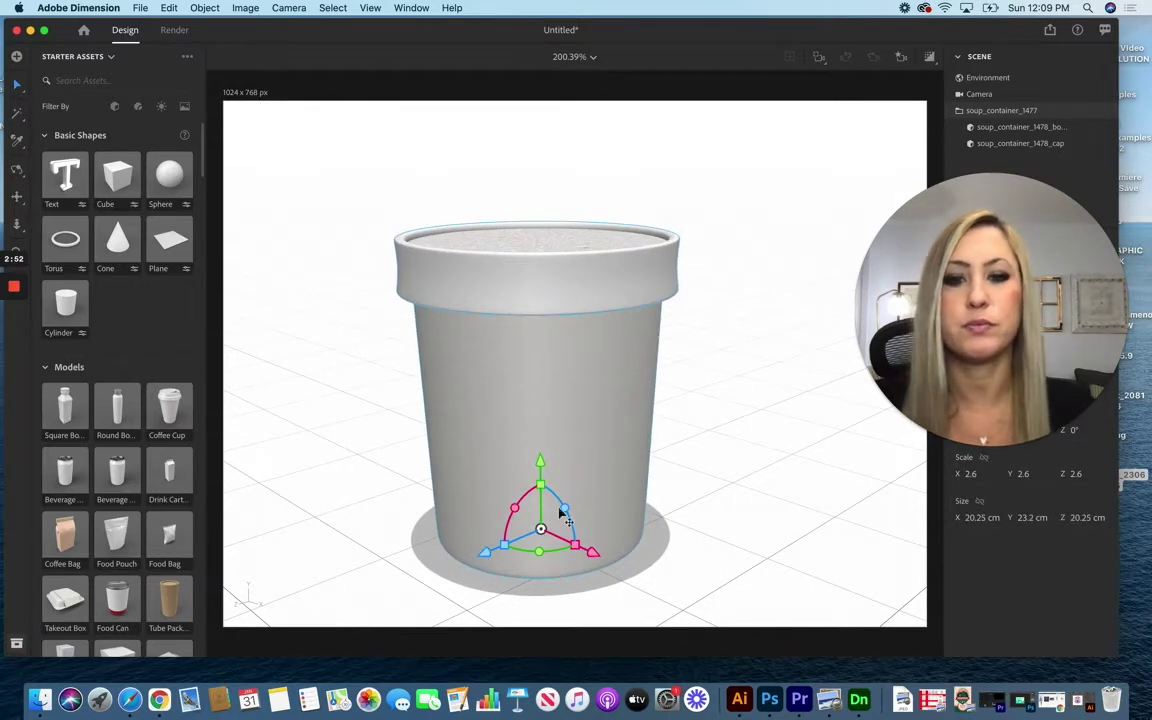
{"action": "mouse_move", "coordinate": [540, 550]}
{"action": "left_mouse_down"}
{"action": "mouse_move", "coordinate": [581, 545]}
{"action": "mouse_move", "coordinate": [527, 548]}
{"action": "left_mouse_up"}
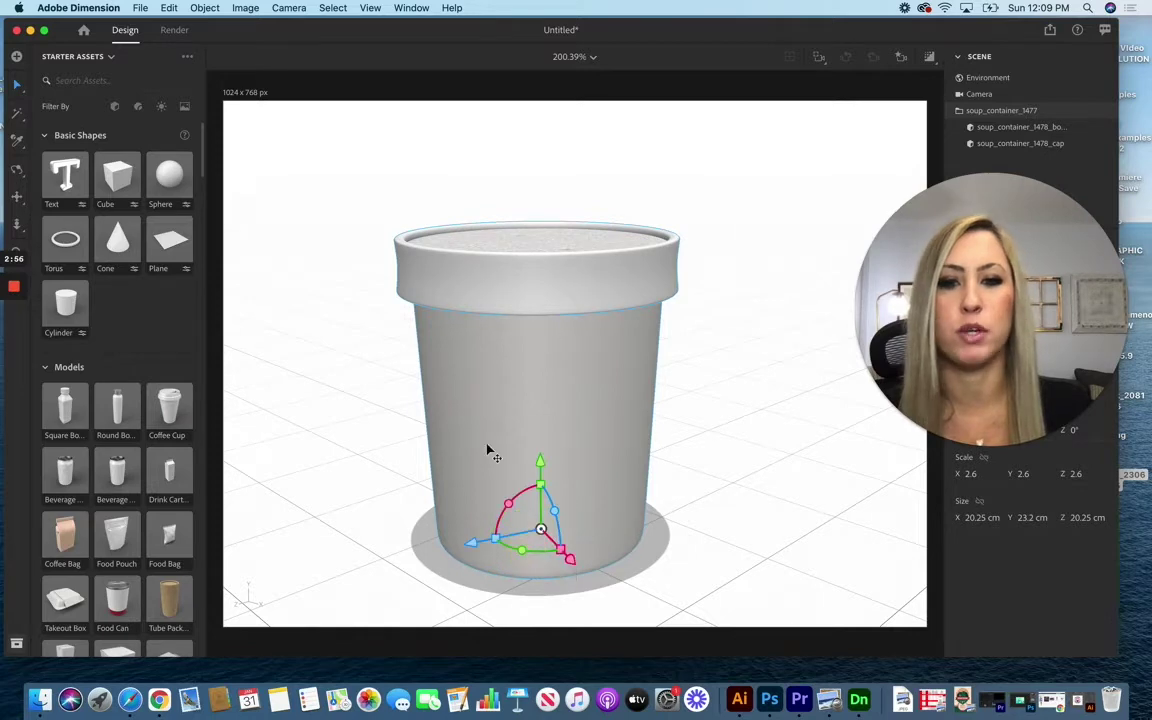
Orbit, pan and dolly the camera back to frame the turned soup container
{"action": "left_click", "coordinate": [16, 170]}
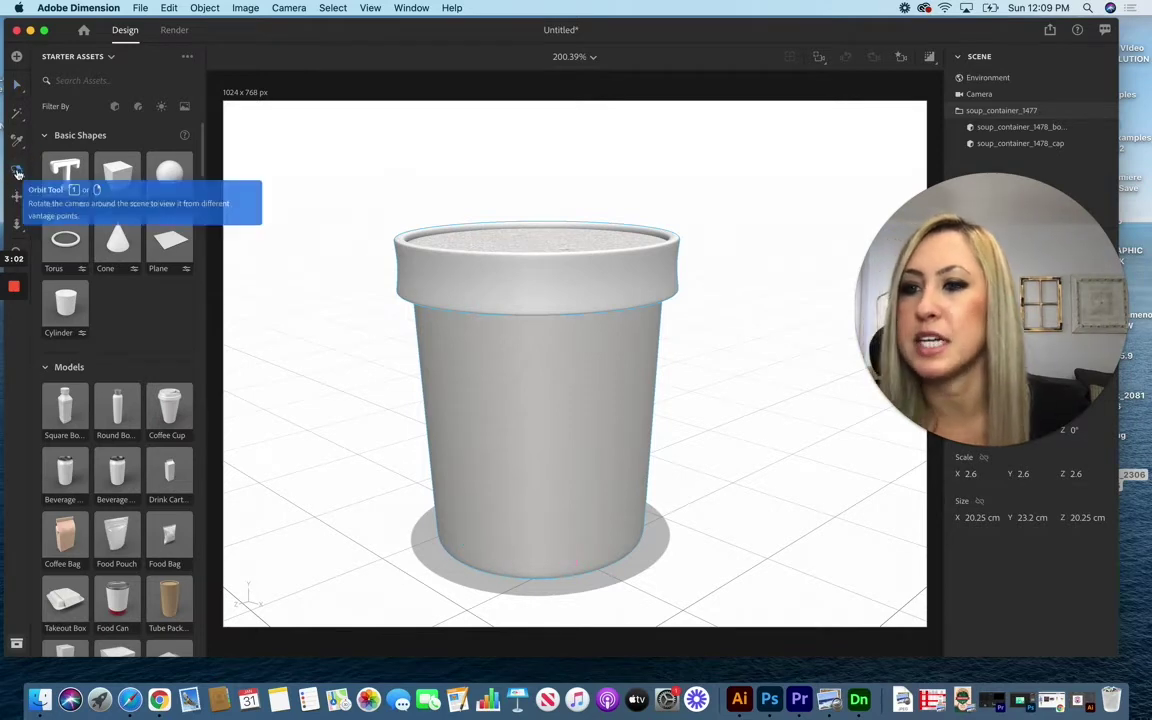
{"action": "left_click_drag", "start_coordinate": [385, 401], "coordinate": [308, 381]}
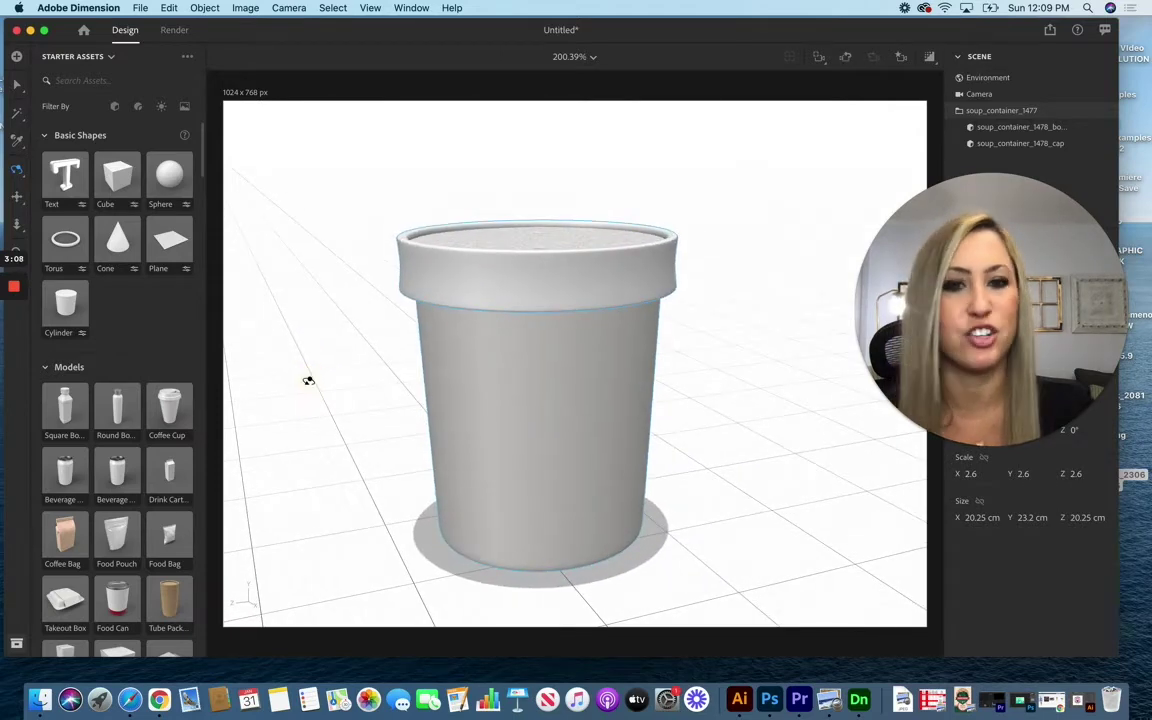
{"action": "left_click", "coordinate": [16, 196]}
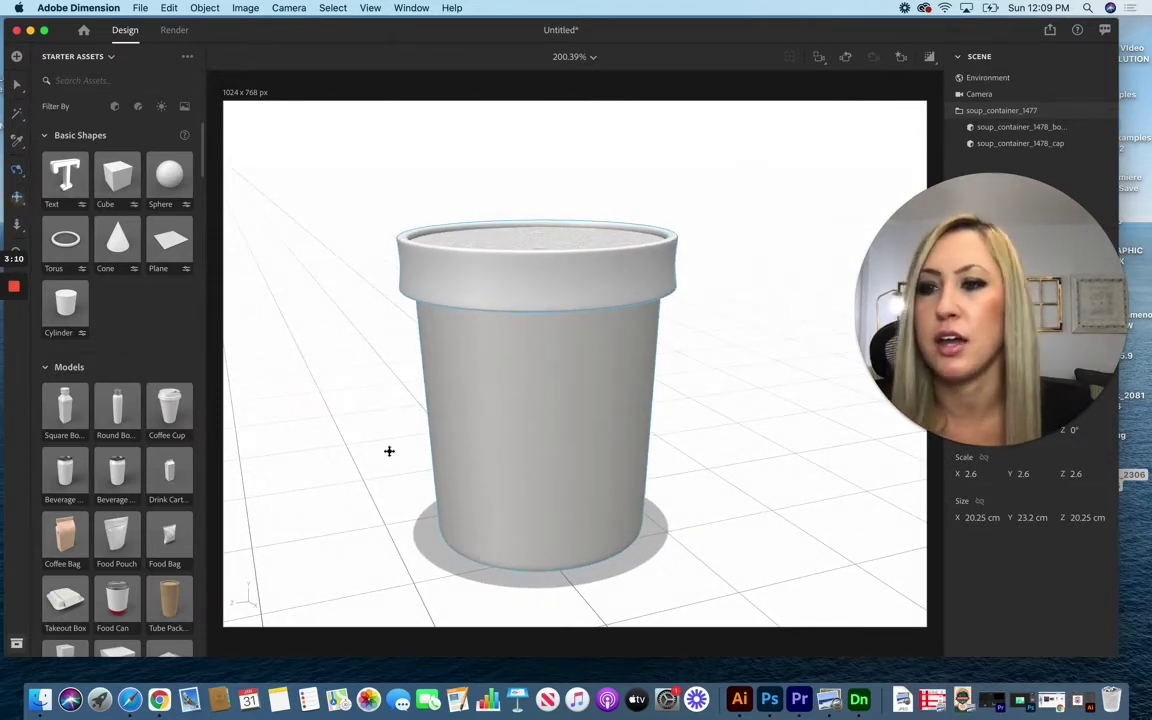
{"action": "left_click_drag", "start_coordinate": [388, 450], "coordinate": [531, 440]}
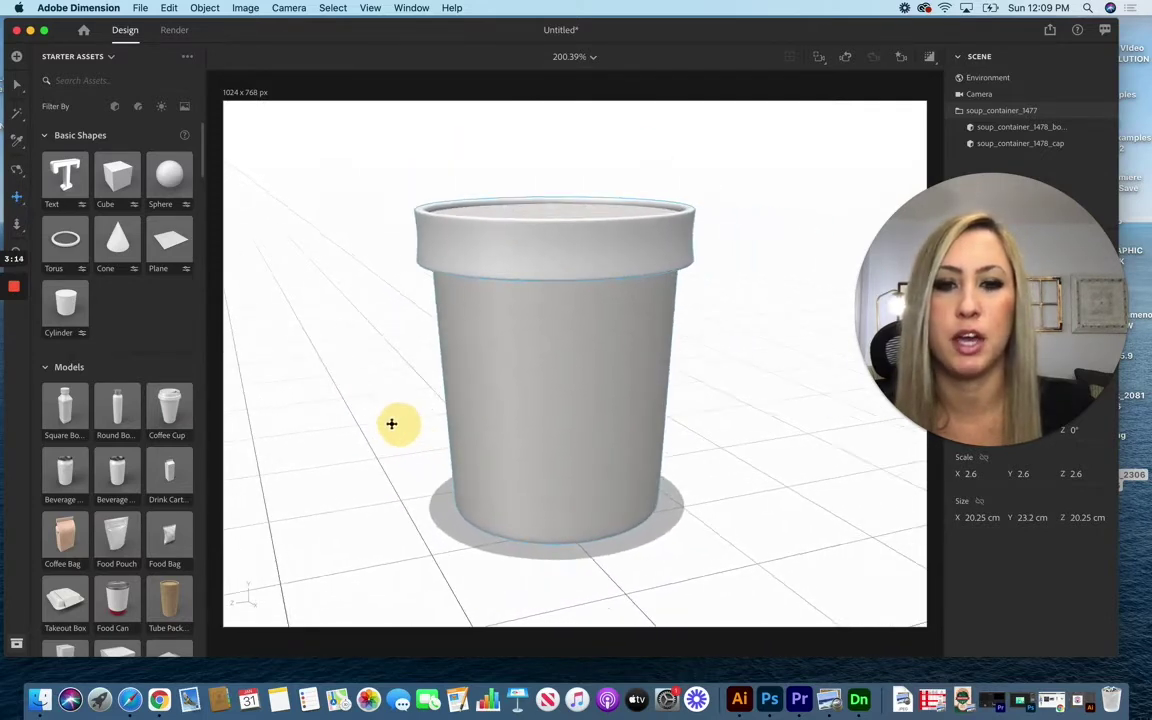
{"action": "left_click_drag", "start_coordinate": [391, 423], "coordinate": [395, 423]}
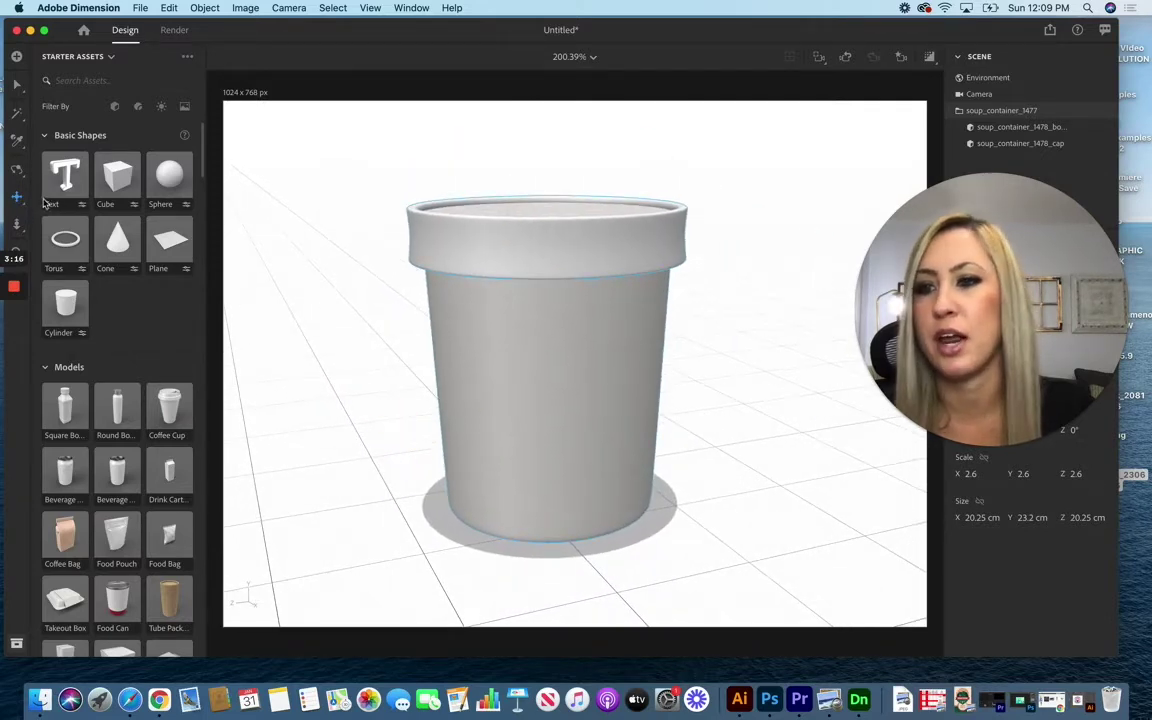
{"action": "left_click", "coordinate": [17, 225]}
{"action": "mouse_move", "coordinate": [381, 249]}
{"action": "left_mouse_down"}
{"action": "mouse_move", "coordinate": [396, 347]}
{"action": "mouse_move", "coordinate": [375, 238]}
{"action": "mouse_move", "coordinate": [379, 290]}
{"action": "mouse_move", "coordinate": [375, 252]}
{"action": "mouse_move", "coordinate": [376, 264]}
{"action": "left_mouse_up"}
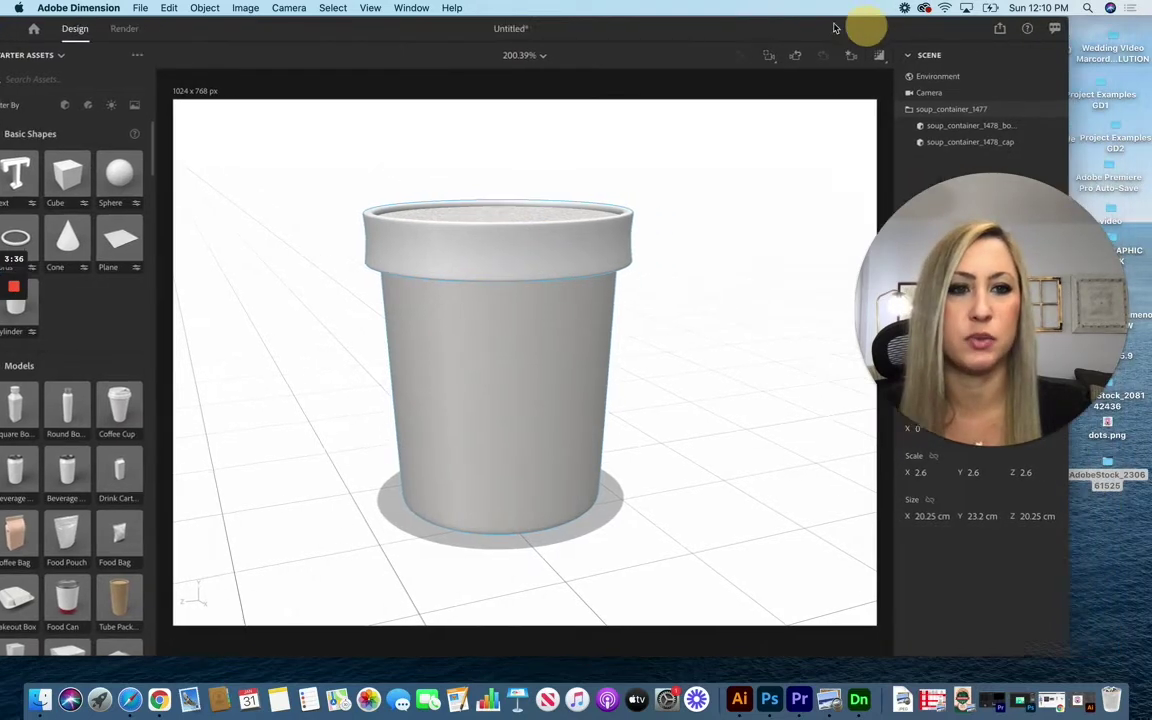
{"action": "left_click_drag", "start_coordinate": [866, 23], "coordinate": [598, 23]}
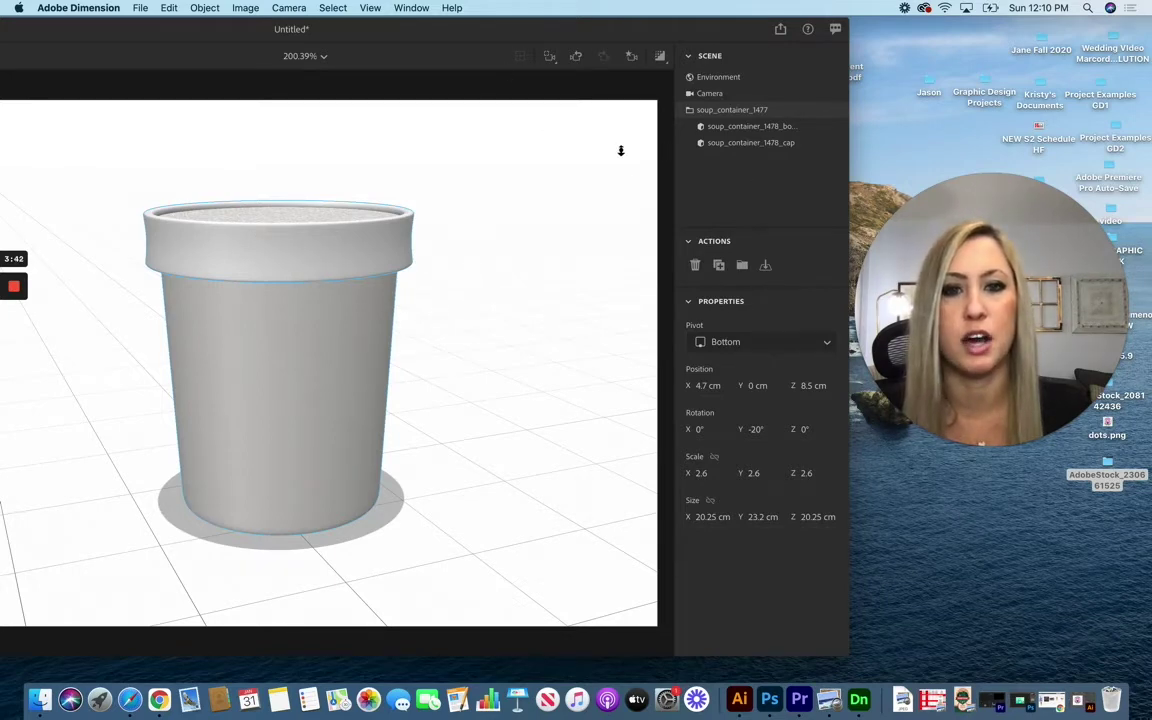
Select soup_container_1478_cap and apply the Brass material from Starter Assets to it
{"action": "left_click", "coordinate": [741, 143]}
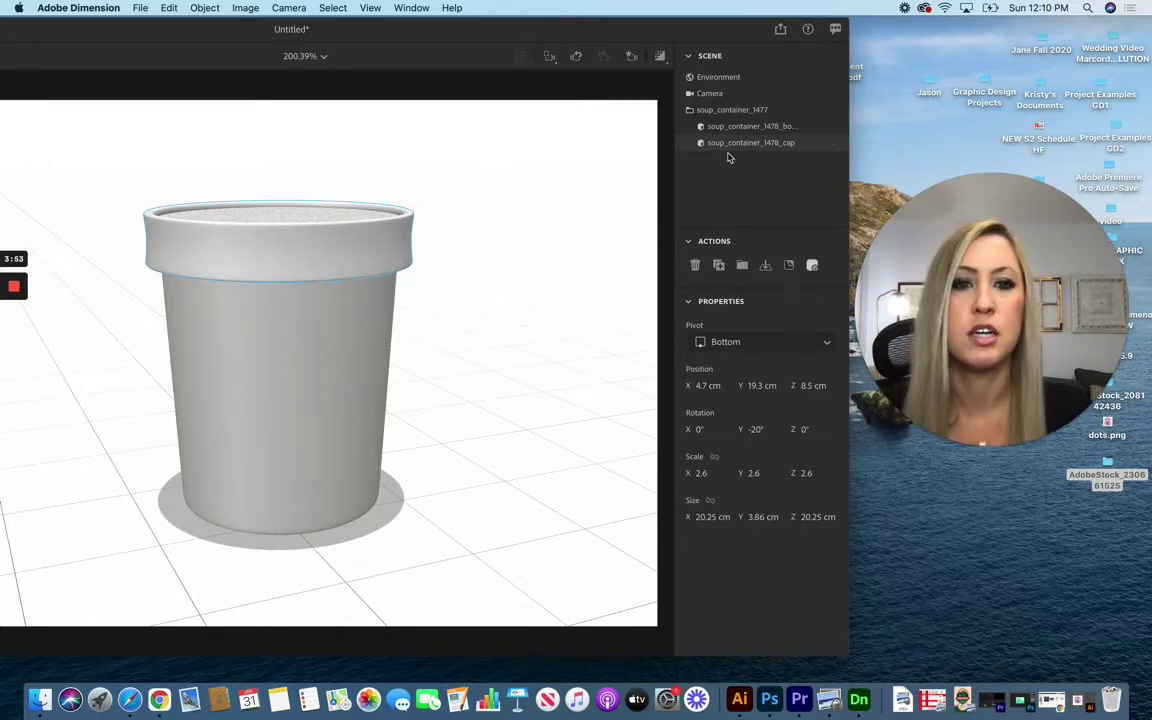
{"action": "left_click_drag", "start_coordinate": [545, 22], "coordinate": [793, 12]}
{"action": "left_click", "coordinate": [107, 106]}
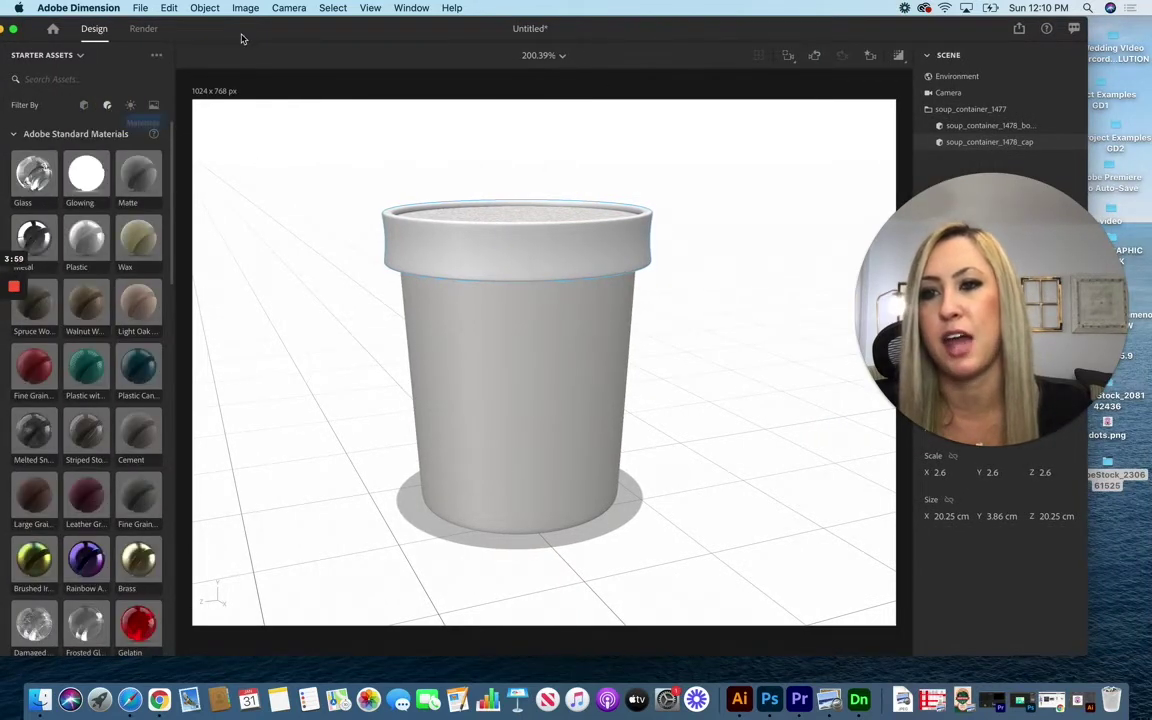
{"action": "left_click_drag", "start_coordinate": [244, 36], "coordinate": [262, 35]}
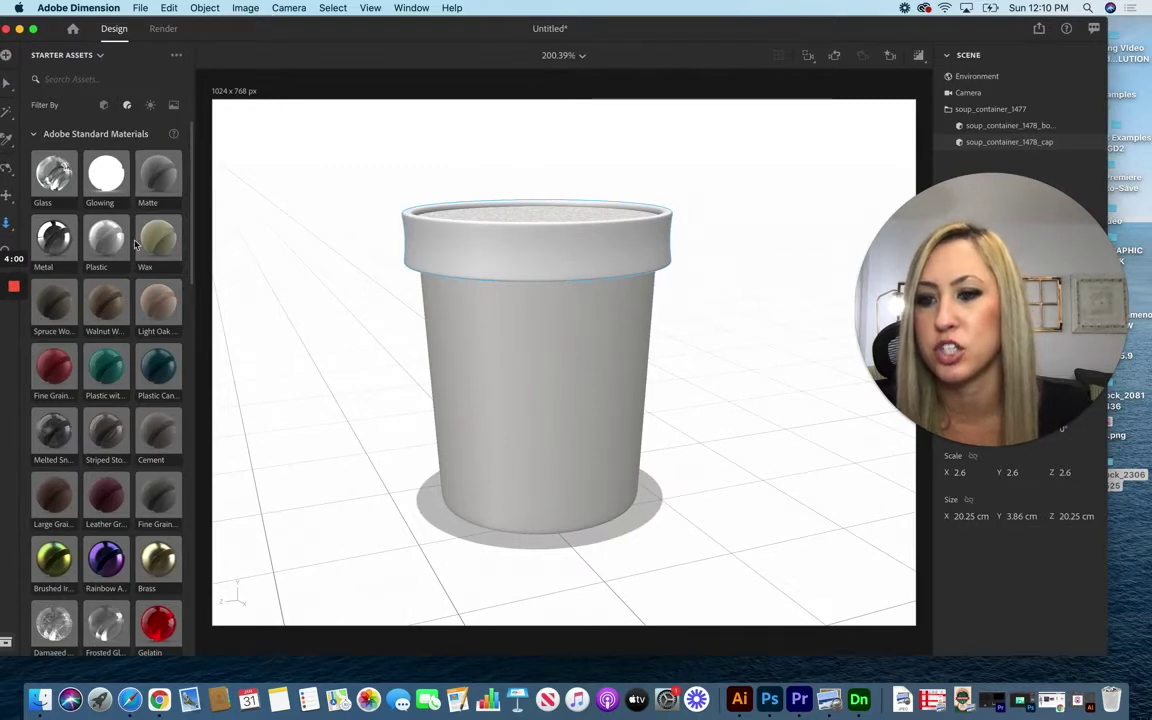
{"action": "scroll", "coordinate": [118, 400], "scroll_direction": "down", "scroll_amount": 3}
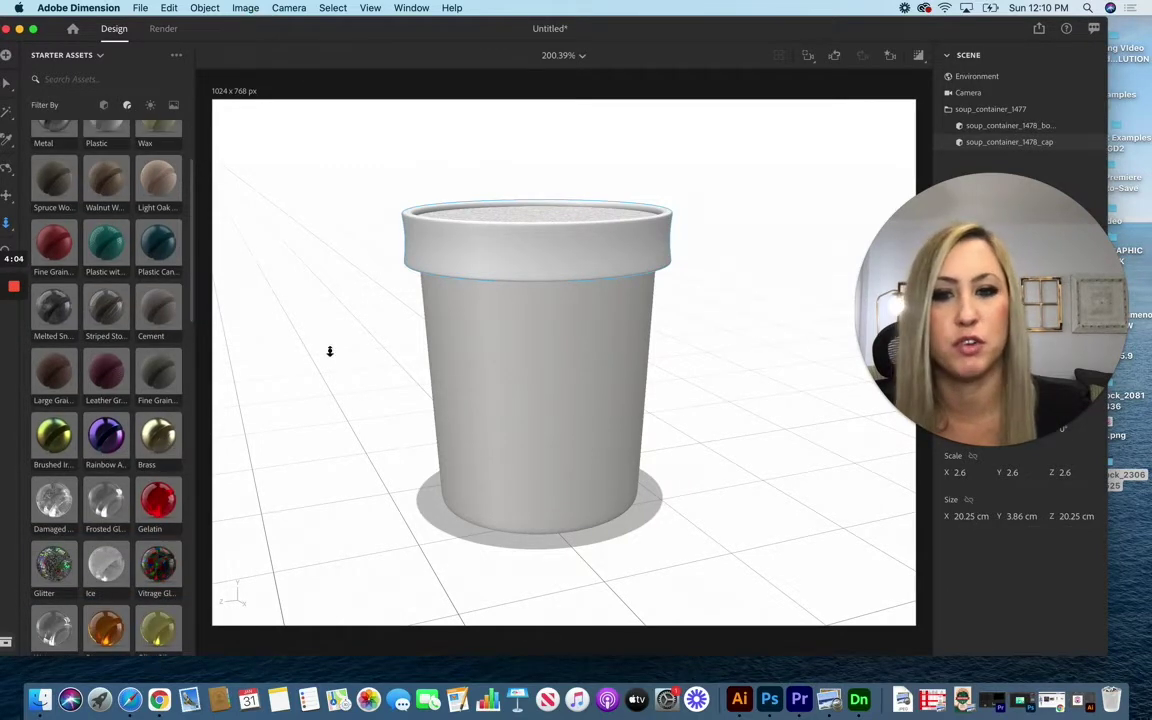
{"action": "left_click_drag", "start_coordinate": [162, 442], "coordinate": [508, 255]}
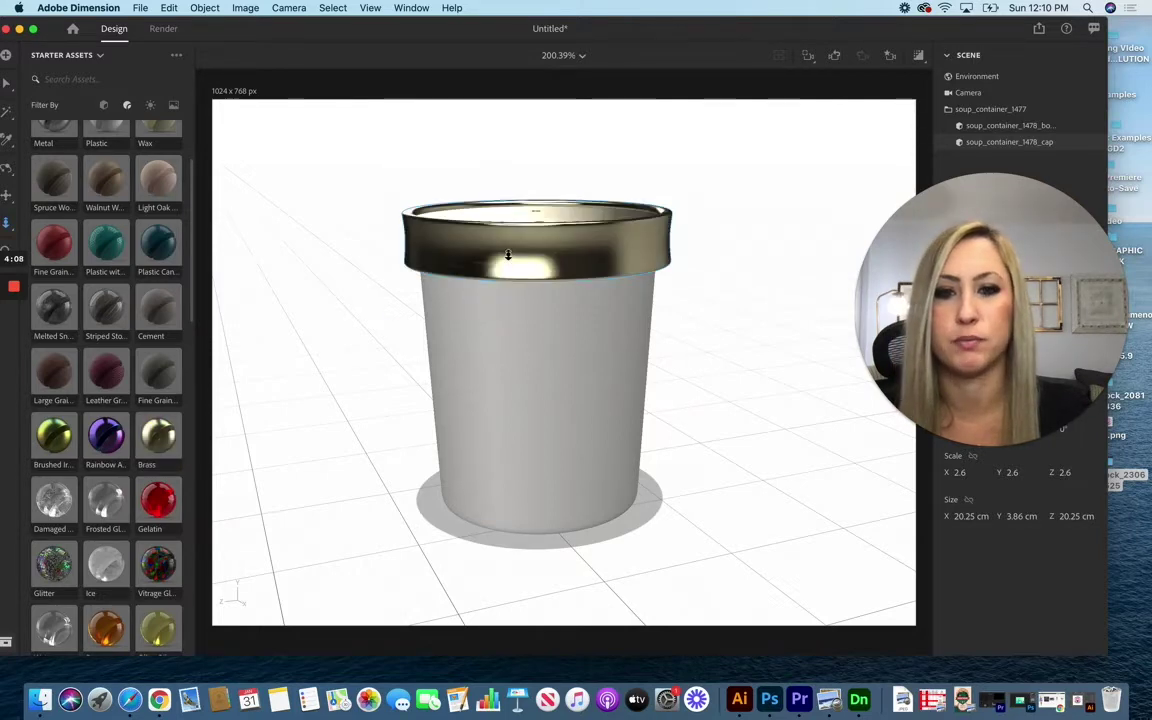
{"action": "left_click_drag", "start_coordinate": [885, 28], "coordinate": [711, 19]}
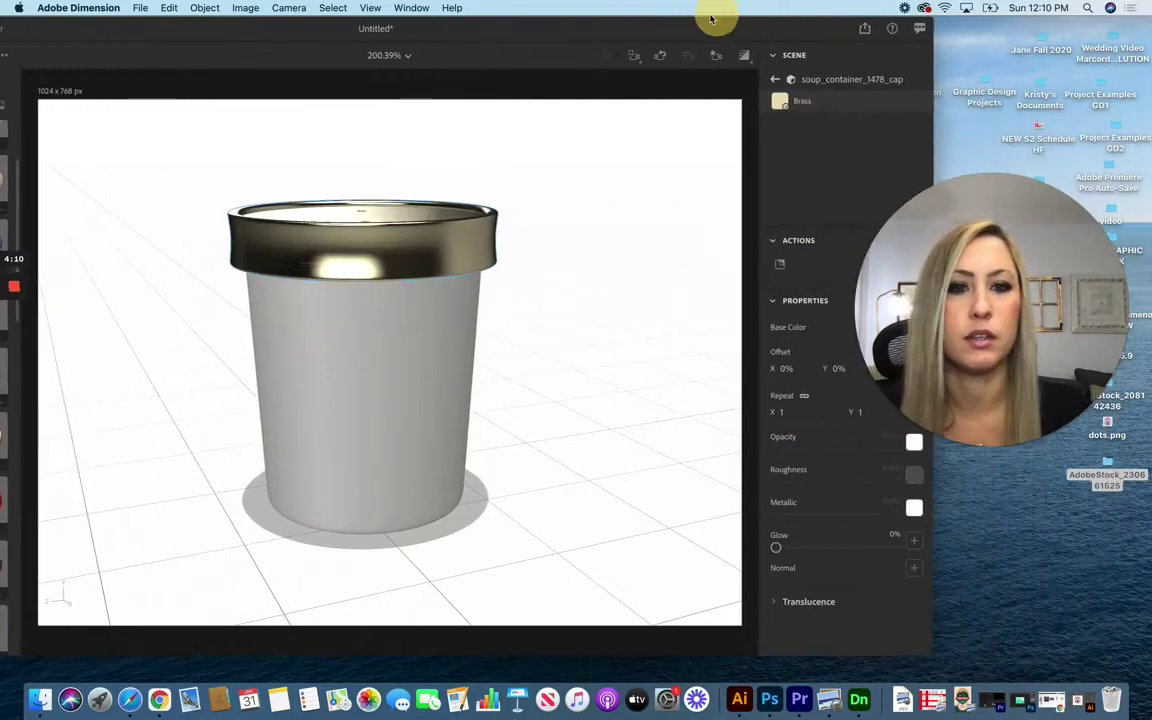
Select the container body and apply the Plastic material to it
{"action": "left_click", "coordinate": [775, 79]}
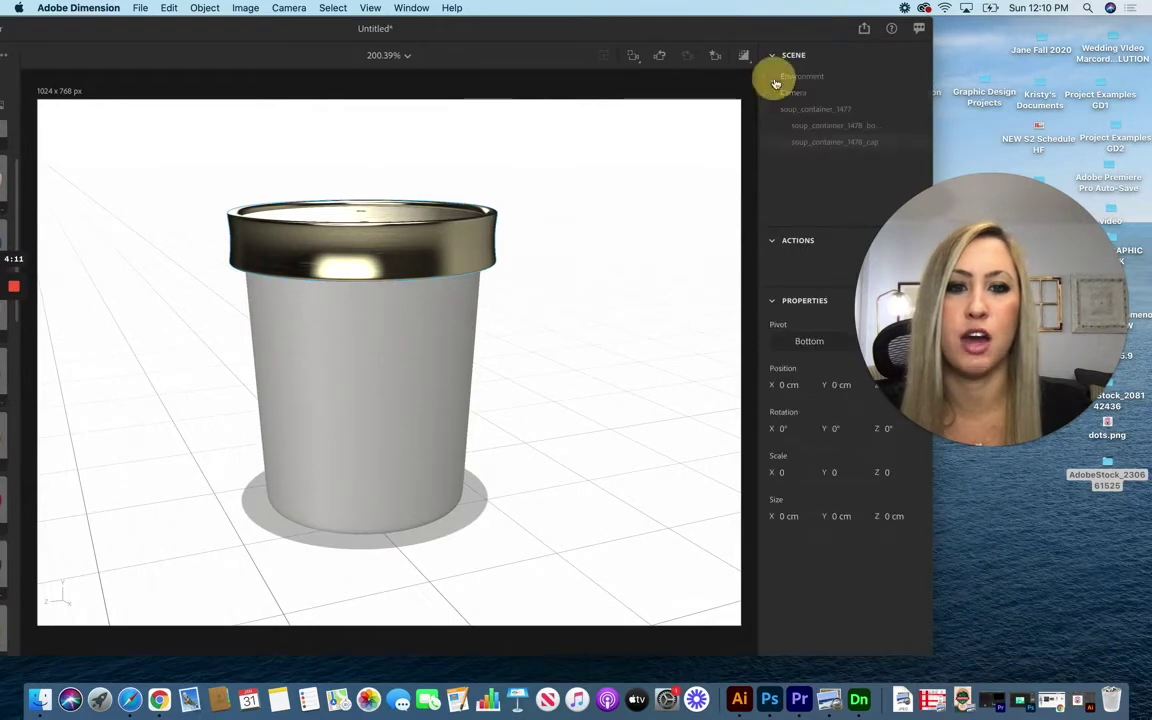
{"action": "left_click", "coordinate": [815, 125]}
{"action": "left_click_drag", "start_coordinate": [465, 28], "coordinate": [670, 12]}
{"action": "scroll", "coordinate": [165, 322], "scroll_direction": "up", "scroll_amount": 3}
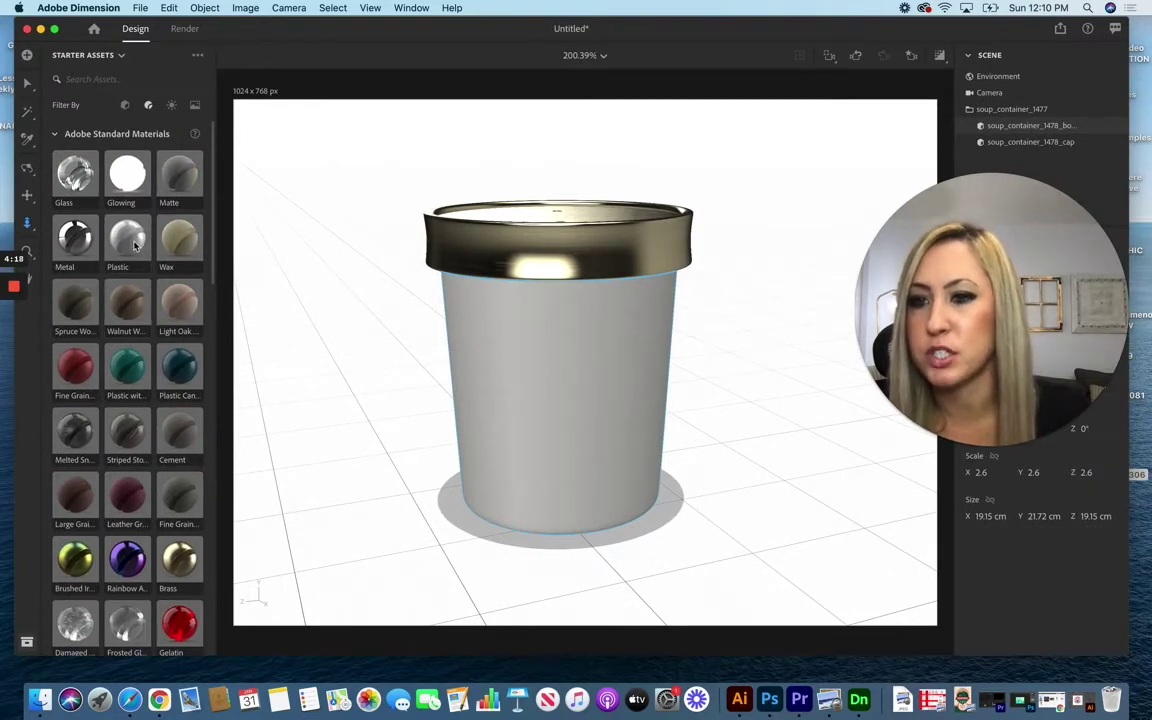
{"action": "left_click_drag", "start_coordinate": [135, 246], "coordinate": [579, 394]}
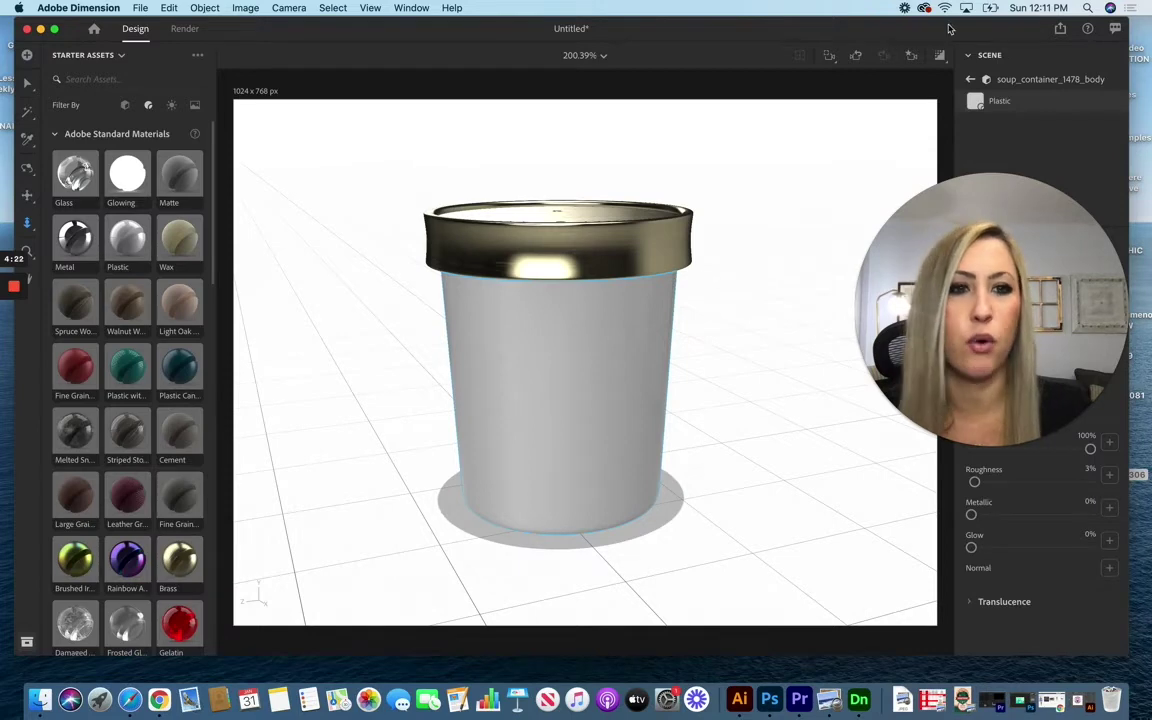
{"action": "left_click_drag", "start_coordinate": [949, 28], "coordinate": [684, 28]}
Set the body's Base Color to bright cyan (RGB 25 255 255)
{"action": "left_click", "coordinate": [797, 329]}
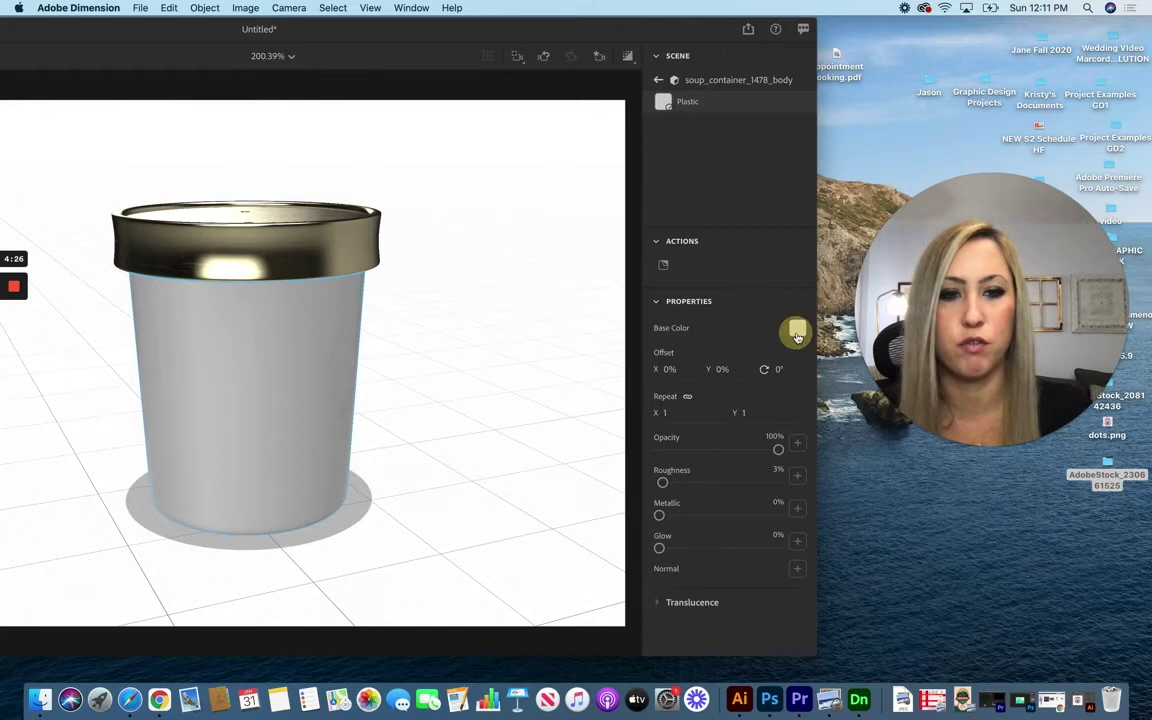
{"action": "left_click", "coordinate": [656, 410]}
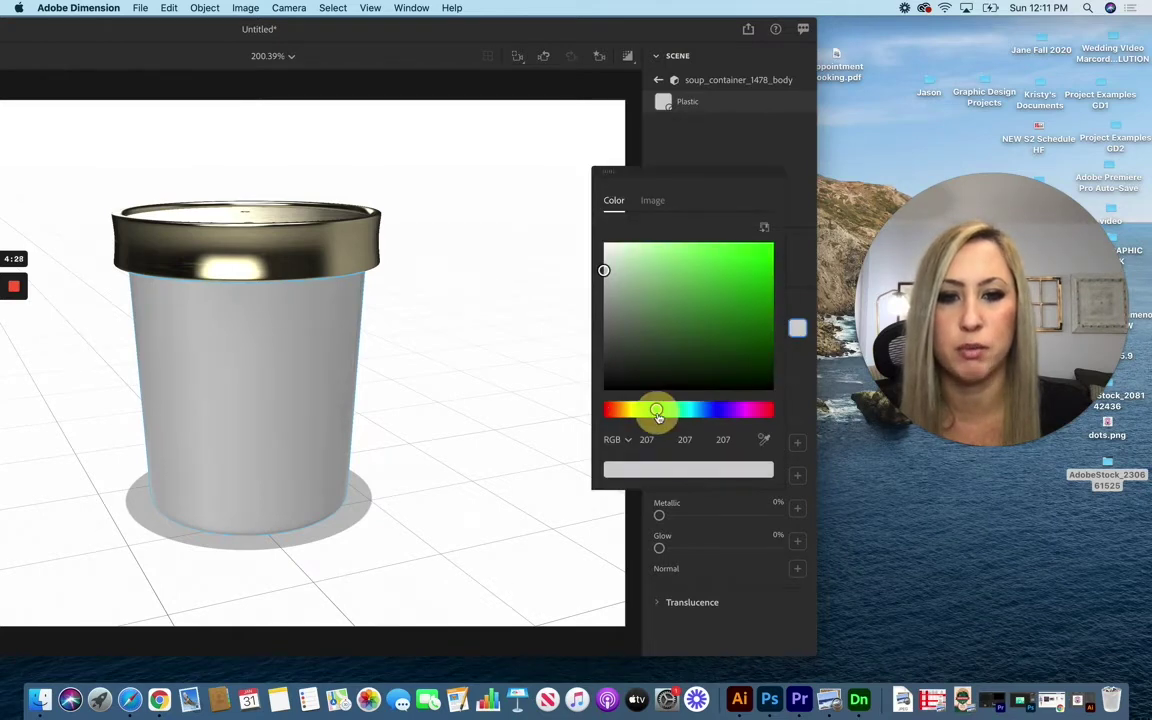
{"action": "left_click", "coordinate": [689, 410]}
{"action": "left_click", "coordinate": [745, 256]}
{"action": "left_click_drag", "start_coordinate": [745, 256], "coordinate": [756, 241]}
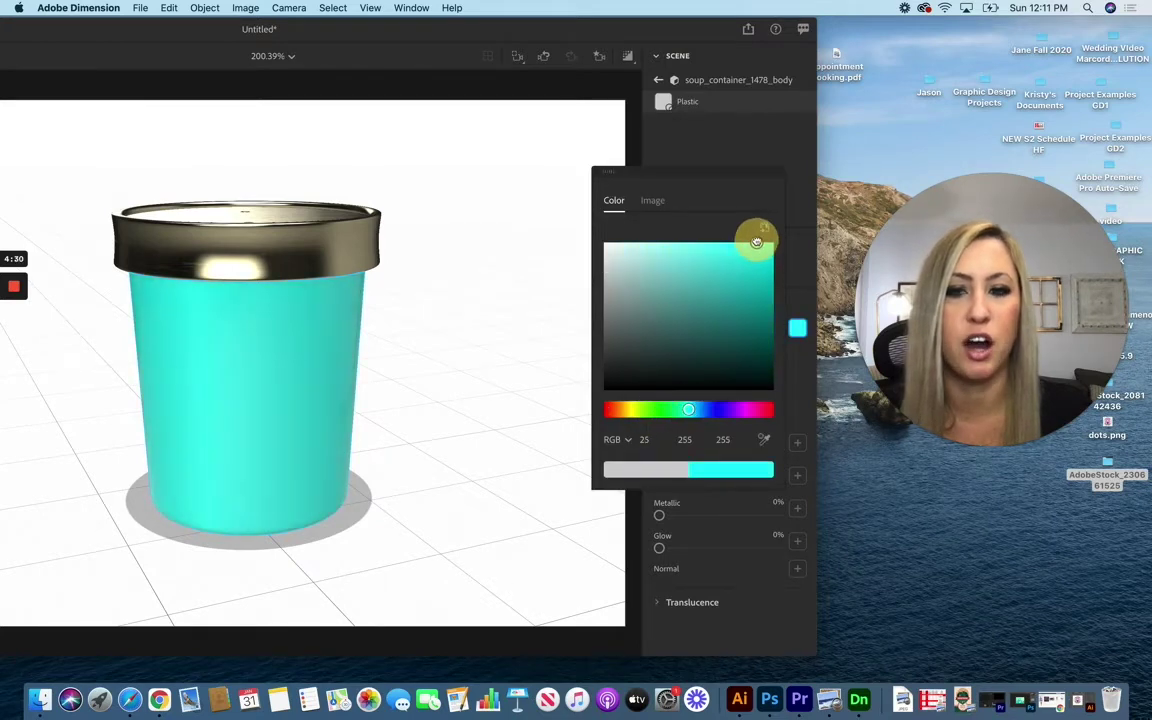
{"action": "left_click_drag", "start_coordinate": [681, 33], "coordinate": [818, 30]}
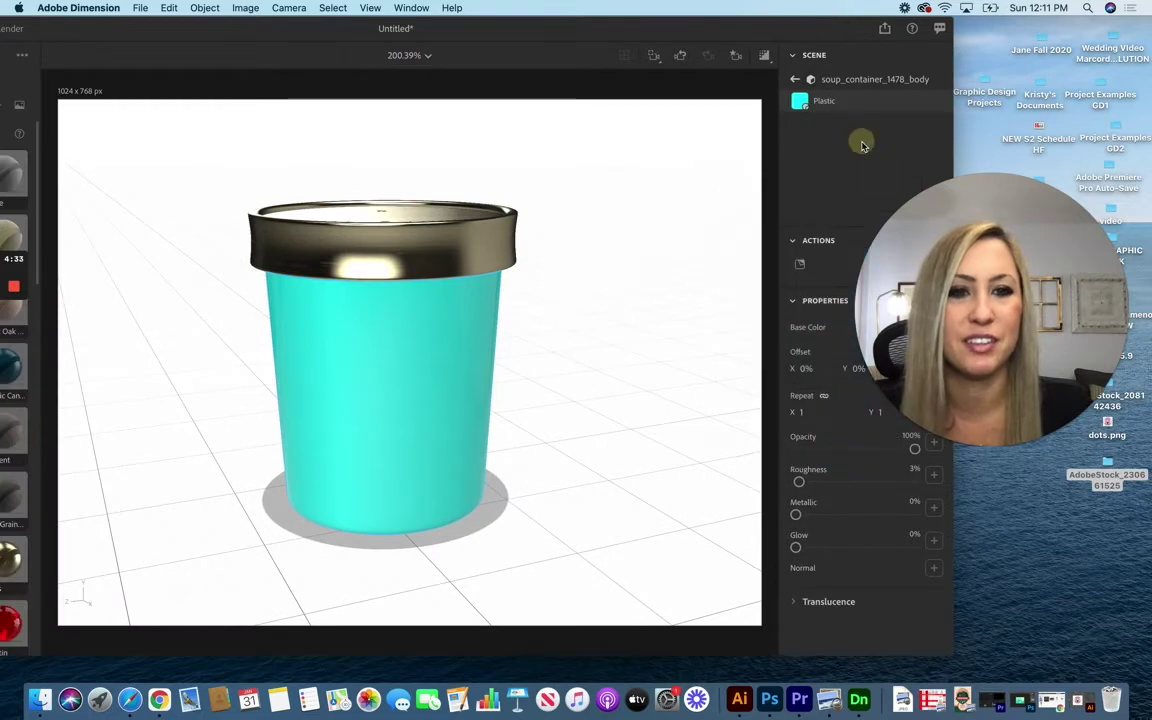
{"action": "left_click_drag", "start_coordinate": [519, 29], "coordinate": [664, 13]}
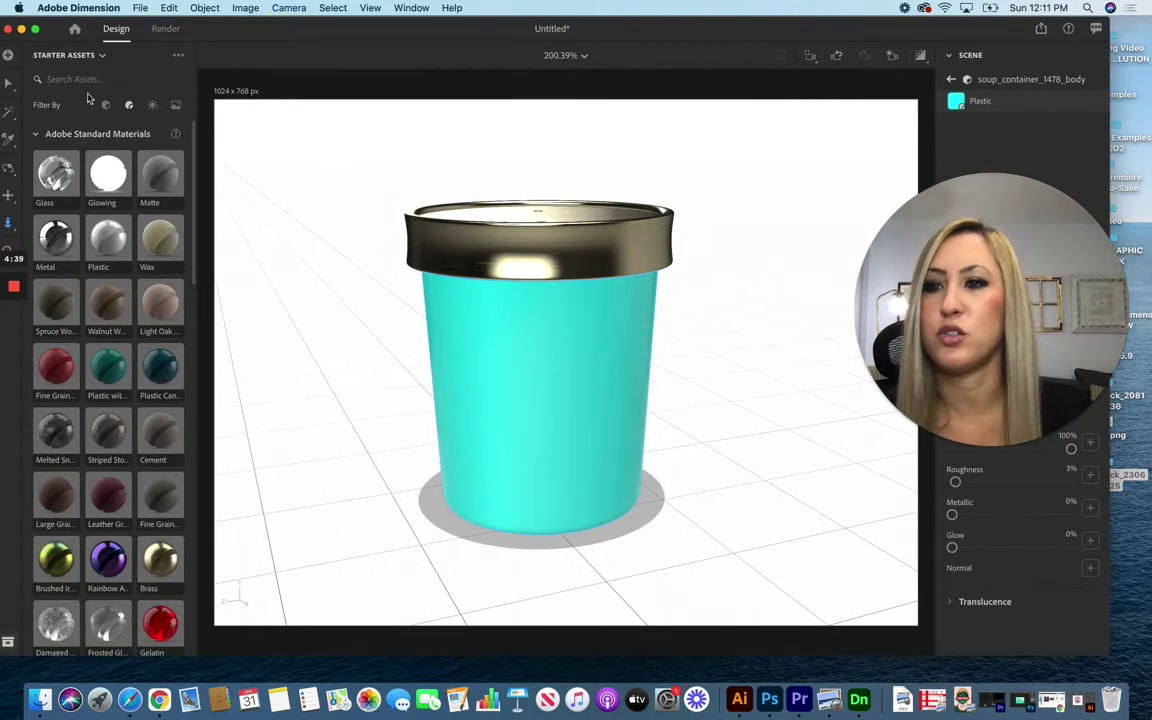
Add a plane beside the container and apply the Spruce Wood material to it
{"action": "left_click", "coordinate": [98, 102]}
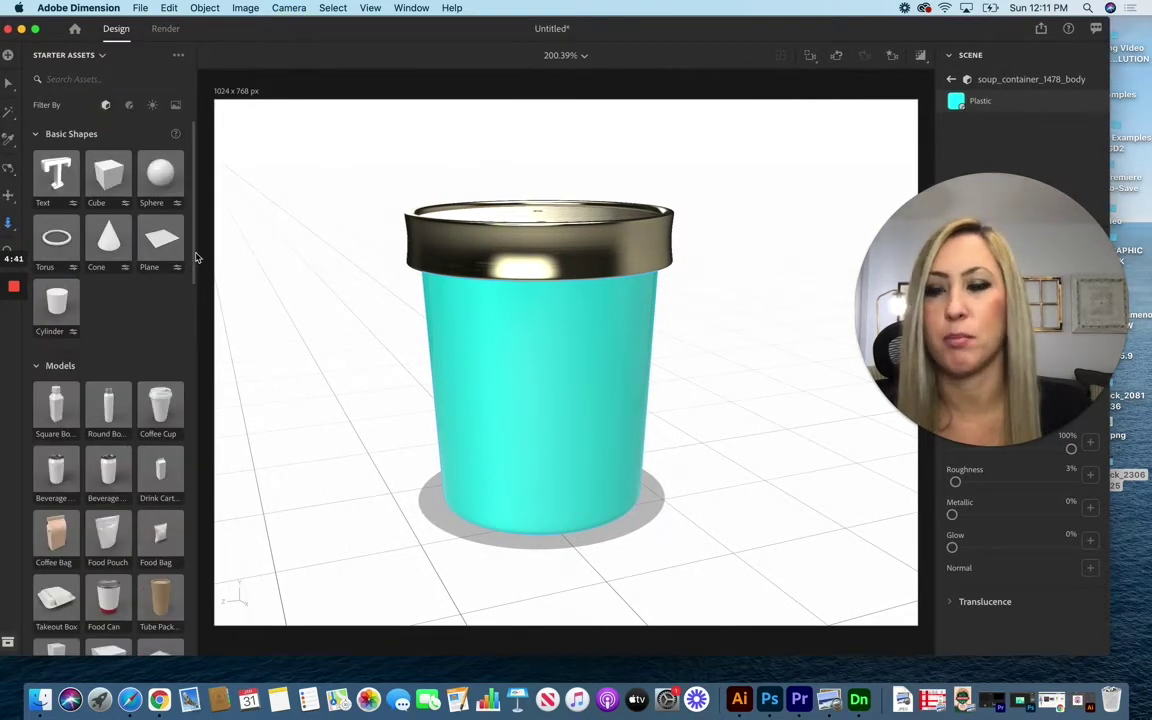
{"action": "left_click_drag", "start_coordinate": [155, 240], "coordinate": [356, 455]}
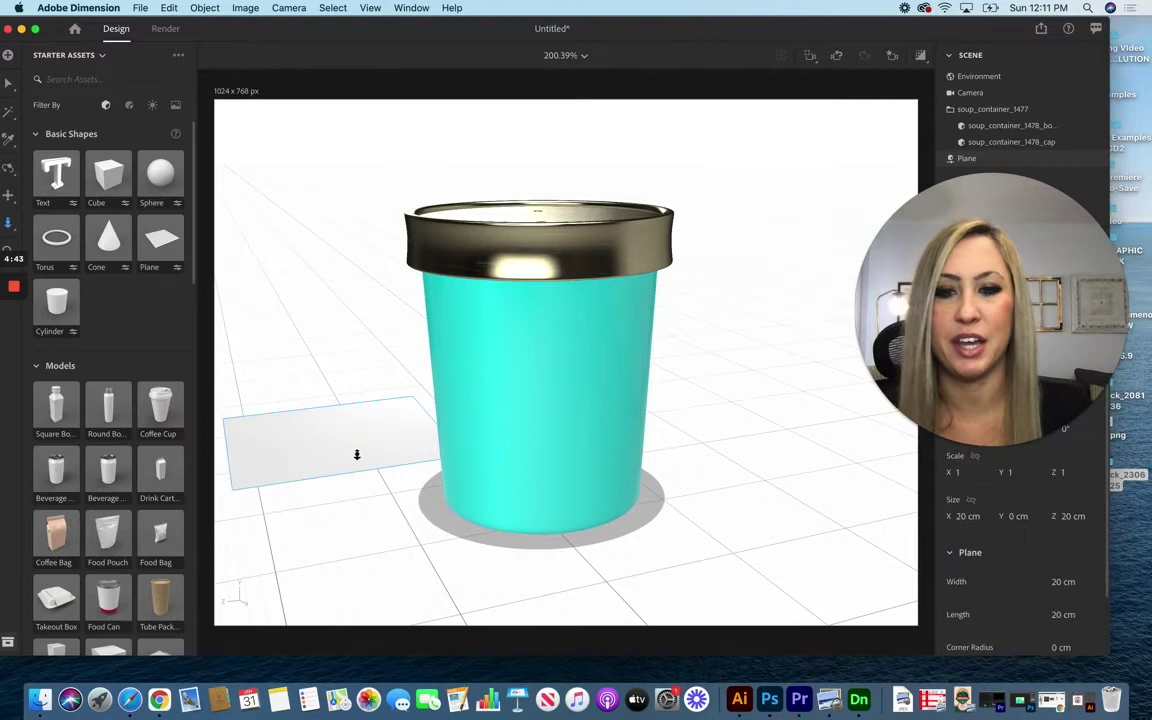
{"action": "left_click_drag", "start_coordinate": [282, 28], "coordinate": [306, 28]}
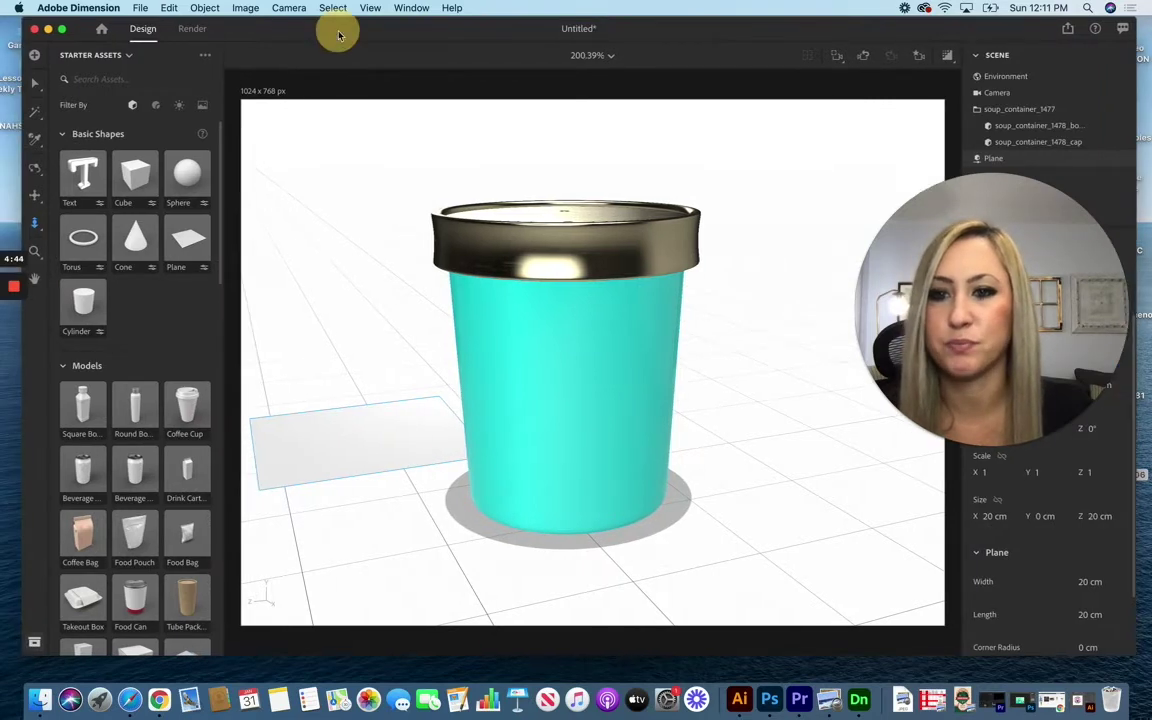
{"action": "left_click", "coordinate": [156, 105]}
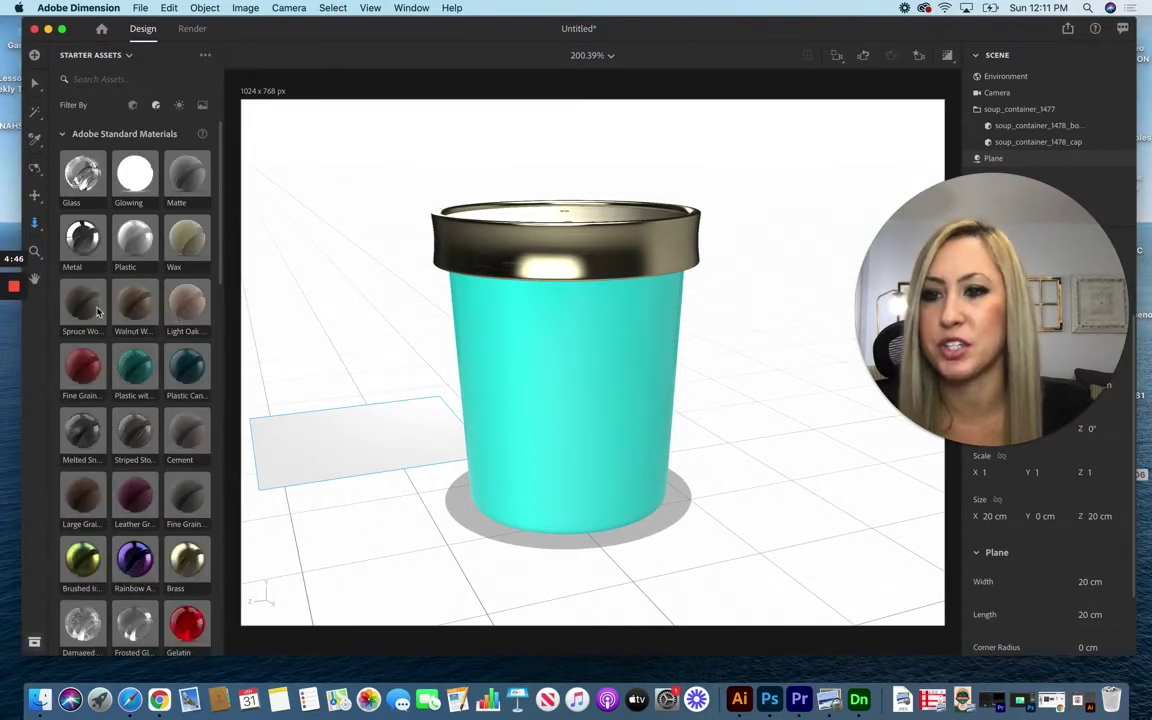
{"action": "left_click_drag", "start_coordinate": [97, 312], "coordinate": [357, 436]}
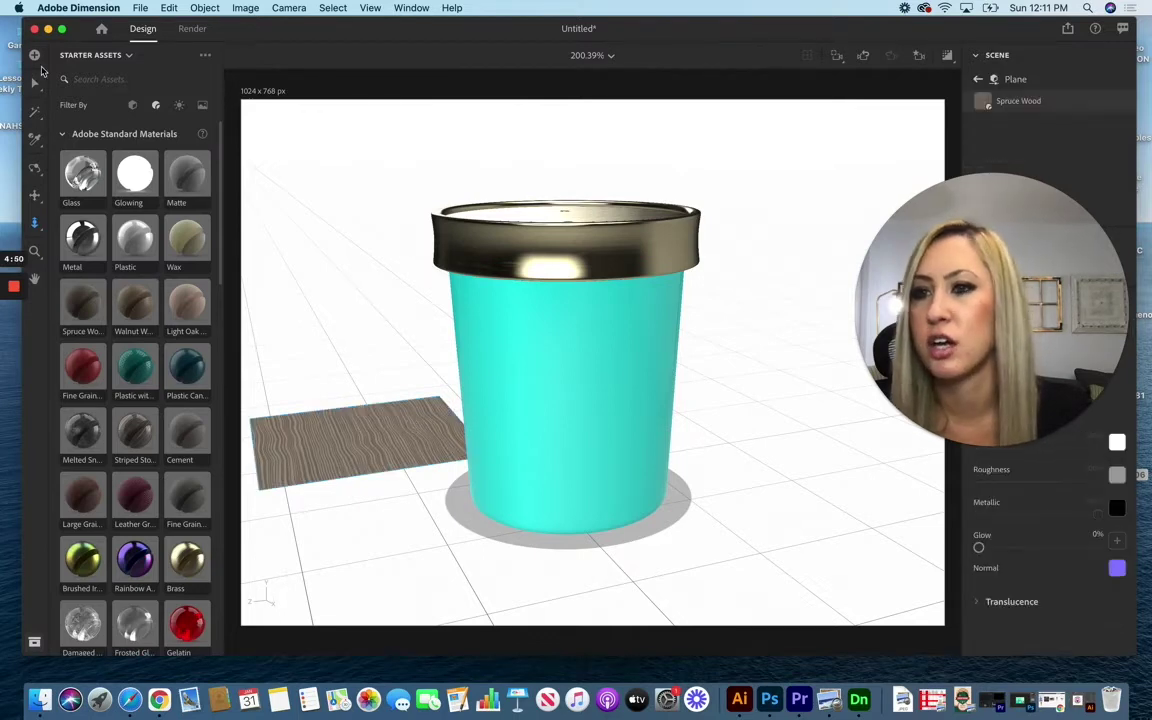
Move the wood plane toward the container and stretch it to 133.6 × 46.16 cm
{"action": "left_click", "coordinate": [35, 82]}
{"action": "left_click", "coordinate": [362, 445]}
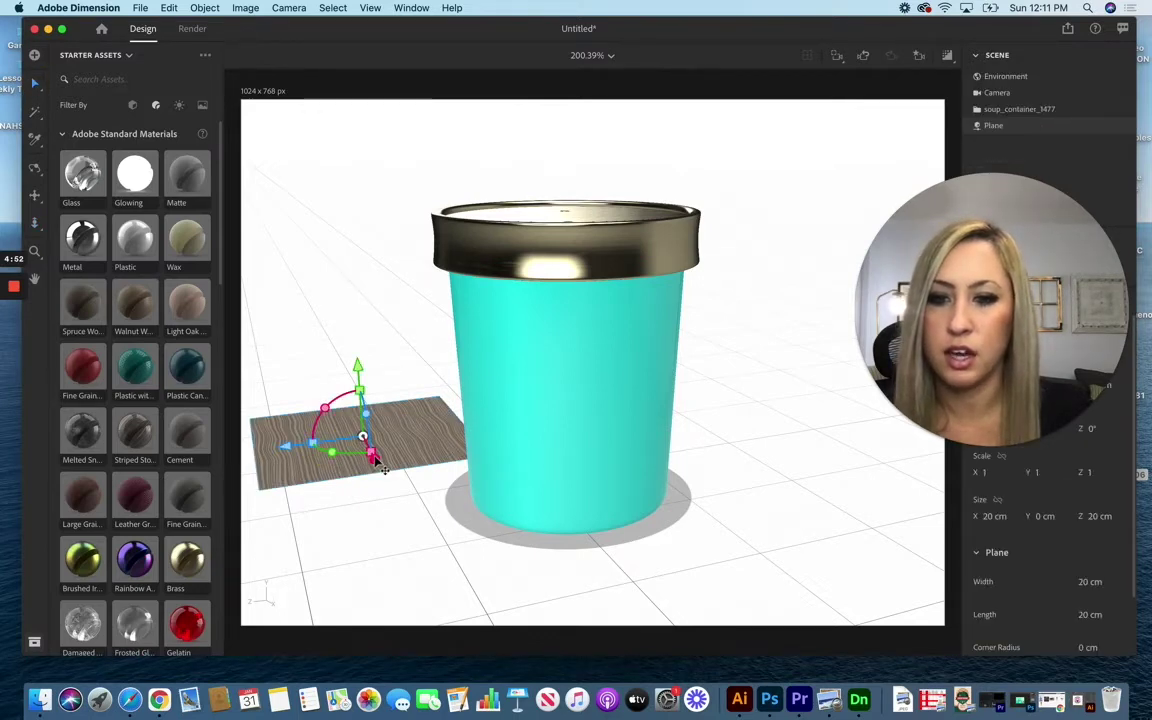
{"action": "left_click_drag", "start_coordinate": [373, 460], "coordinate": [387, 486]}
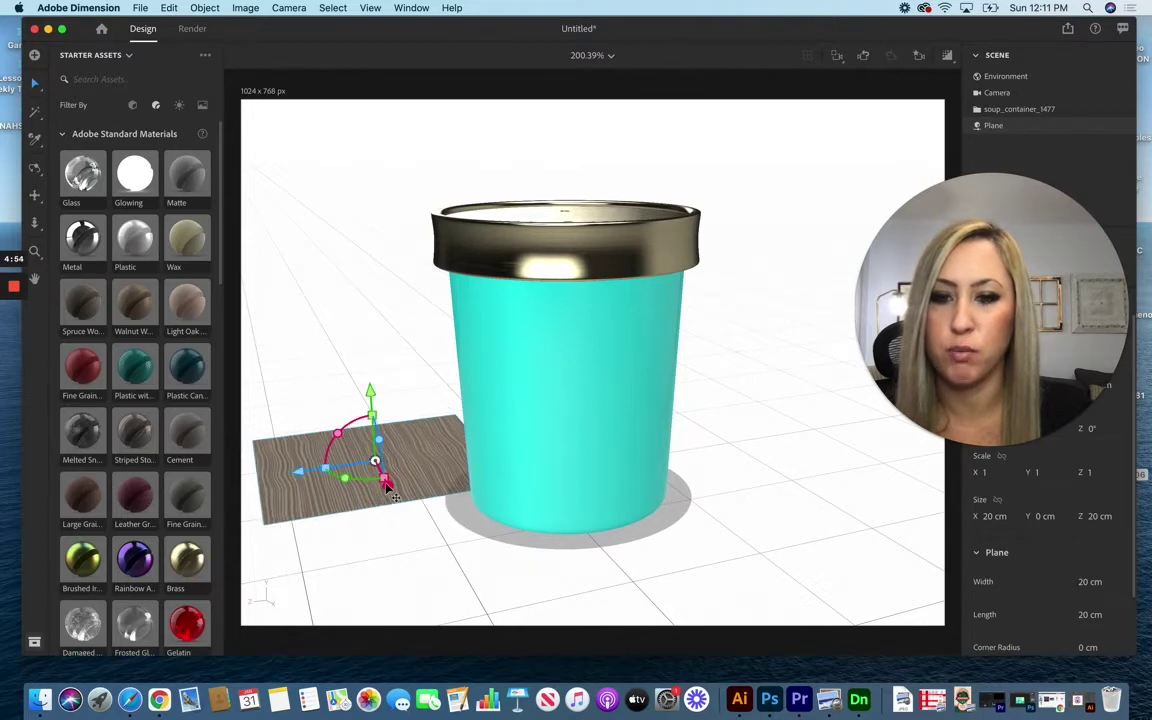
{"action": "left_click_drag", "start_coordinate": [322, 468], "coordinate": [250, 480]}
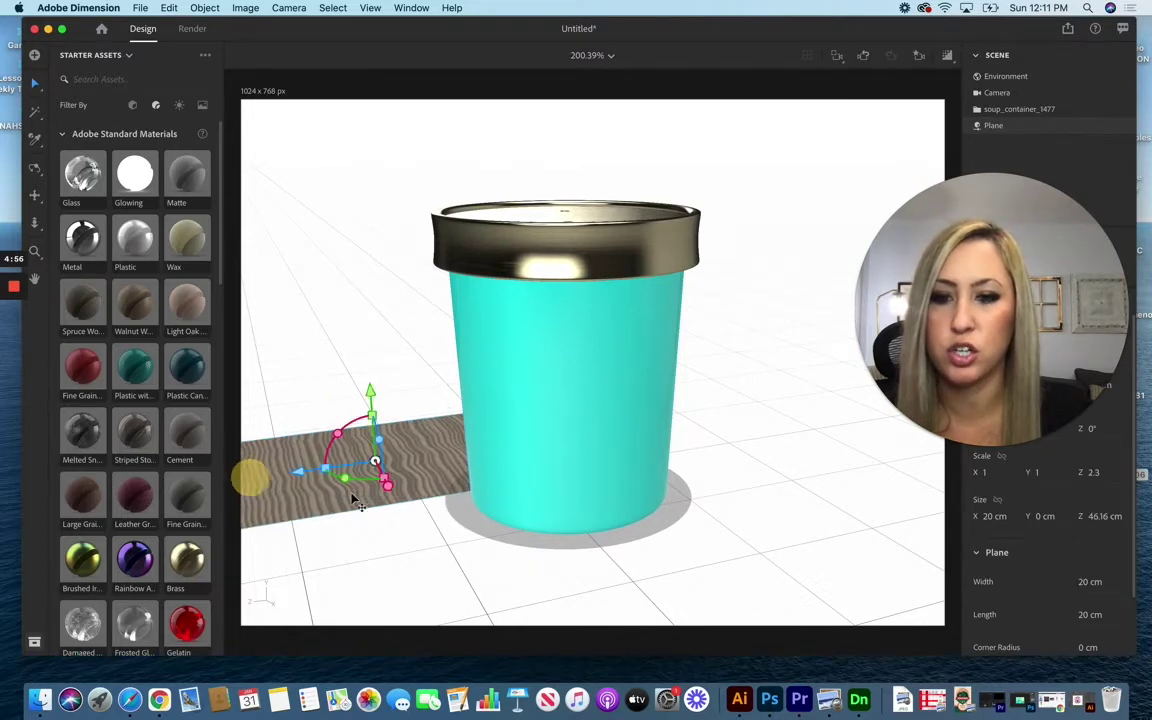
{"action": "mouse_move", "coordinate": [386, 481]}
{"action": "left_mouse_down"}
{"action": "mouse_move", "coordinate": [401, 499]}
{"action": "mouse_move", "coordinate": [355, 484]}
{"action": "mouse_move", "coordinate": [437, 482]}
{"action": "mouse_move", "coordinate": [432, 494]}
{"action": "mouse_move", "coordinate": [465, 527]}
{"action": "mouse_move", "coordinate": [648, 660]}
{"action": "left_mouse_up"}
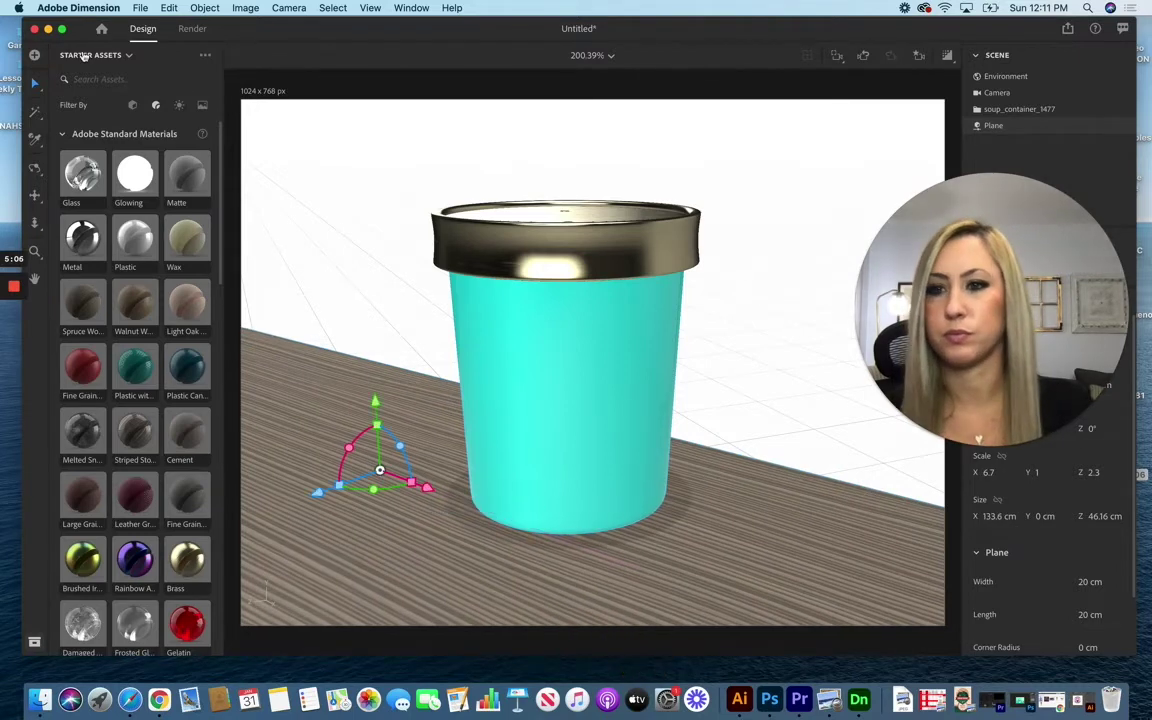
Drop the dots.png logo from the desktop onto the cyan cup as a decal
{"action": "left_click", "coordinate": [336, 221]}
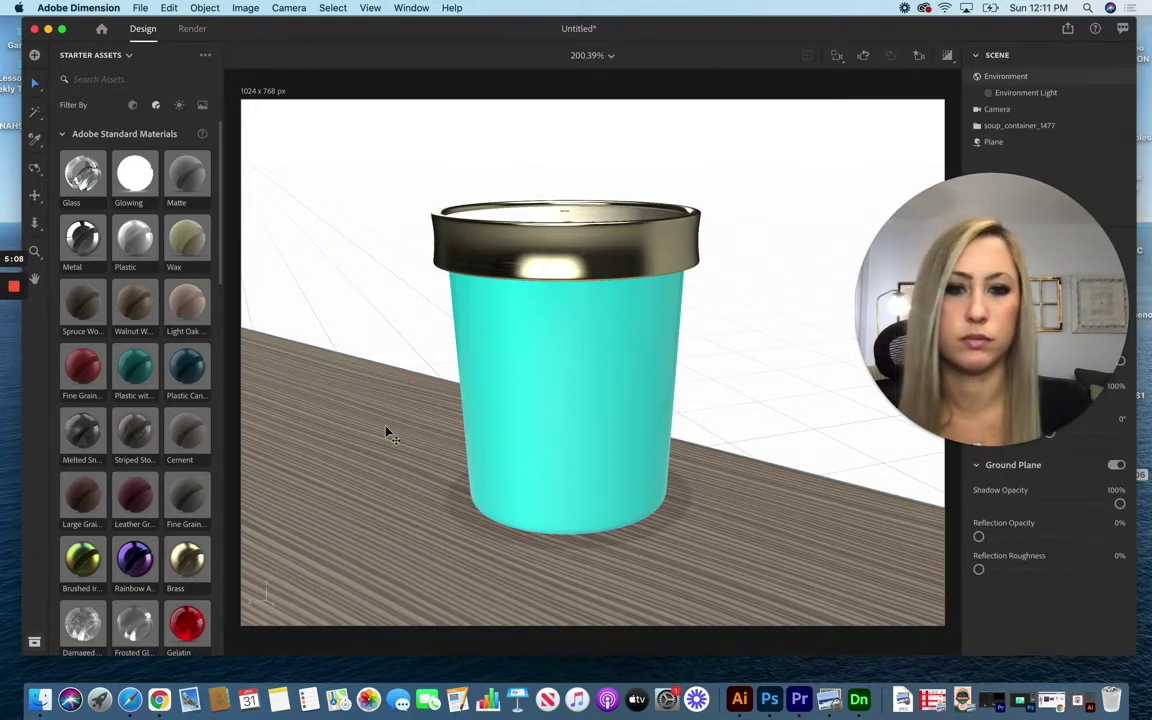
{"action": "left_click_drag", "start_coordinate": [912, 26], "coordinate": [710, 12]}
{"action": "left_click_drag", "start_coordinate": [1054, 281], "coordinate": [951, 97]}
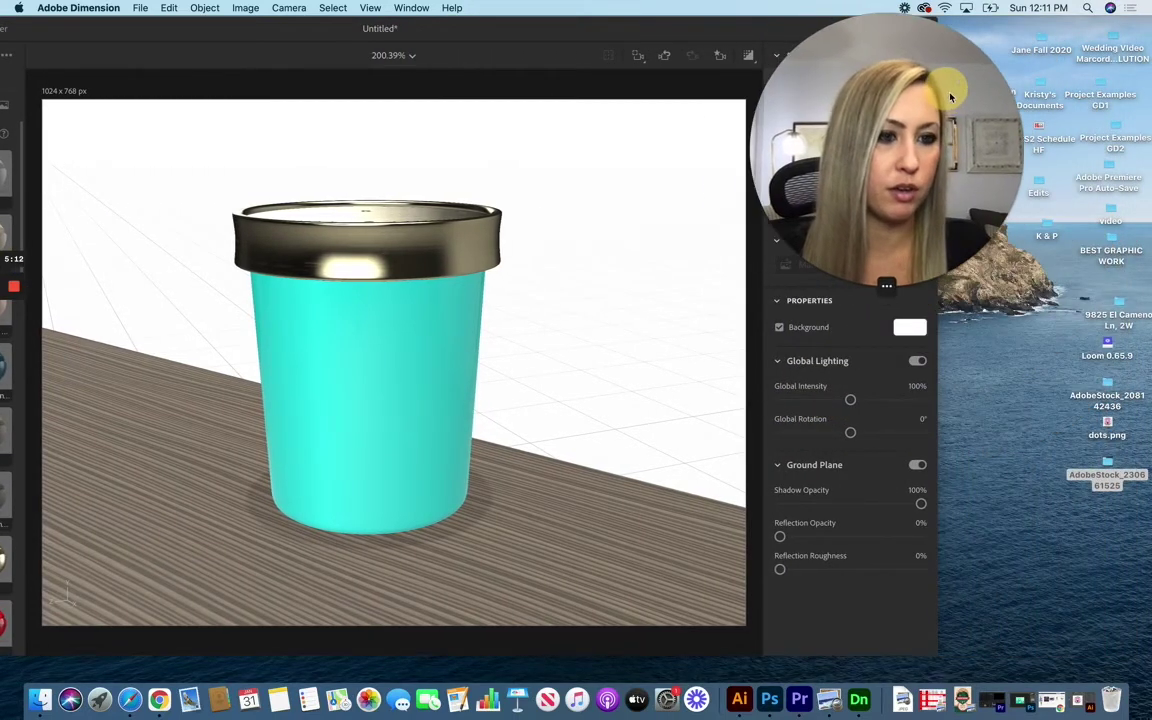
{"action": "left_click_drag", "start_coordinate": [1107, 425], "coordinate": [360, 400]}
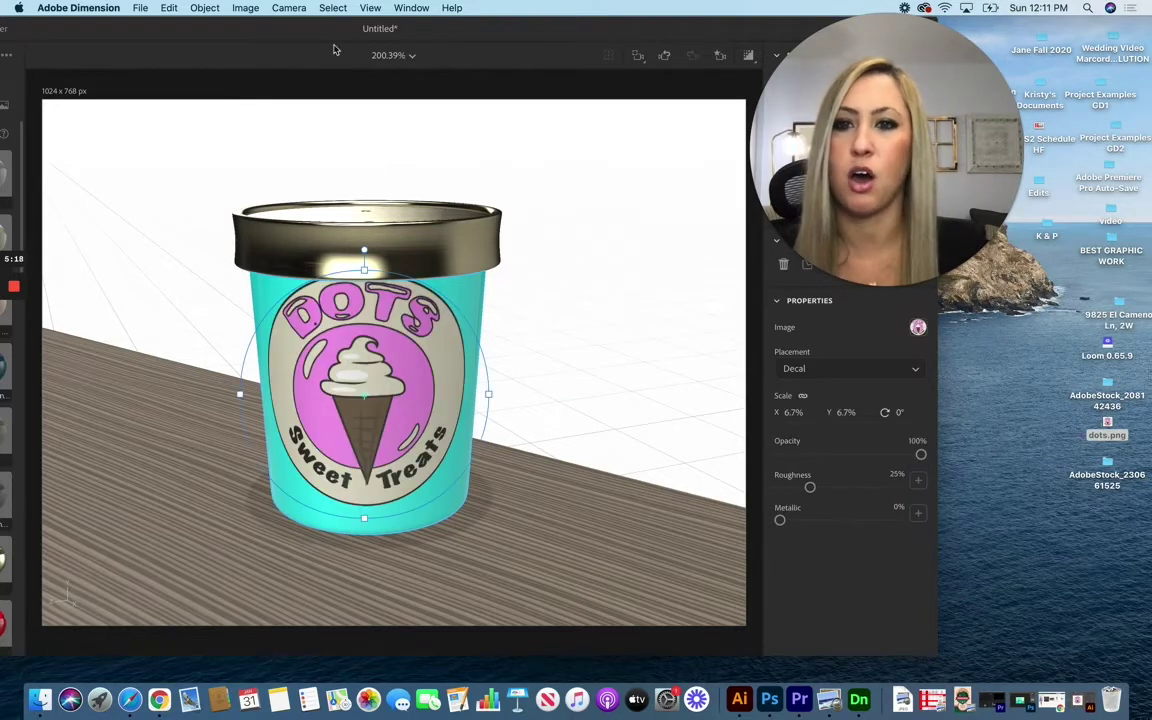
Centre the DOTS logo on the cup front and shrink it to 5.6%
{"action": "left_click_drag", "start_coordinate": [335, 48], "coordinate": [523, 48]}
{"action": "left_click", "coordinate": [540, 420]}
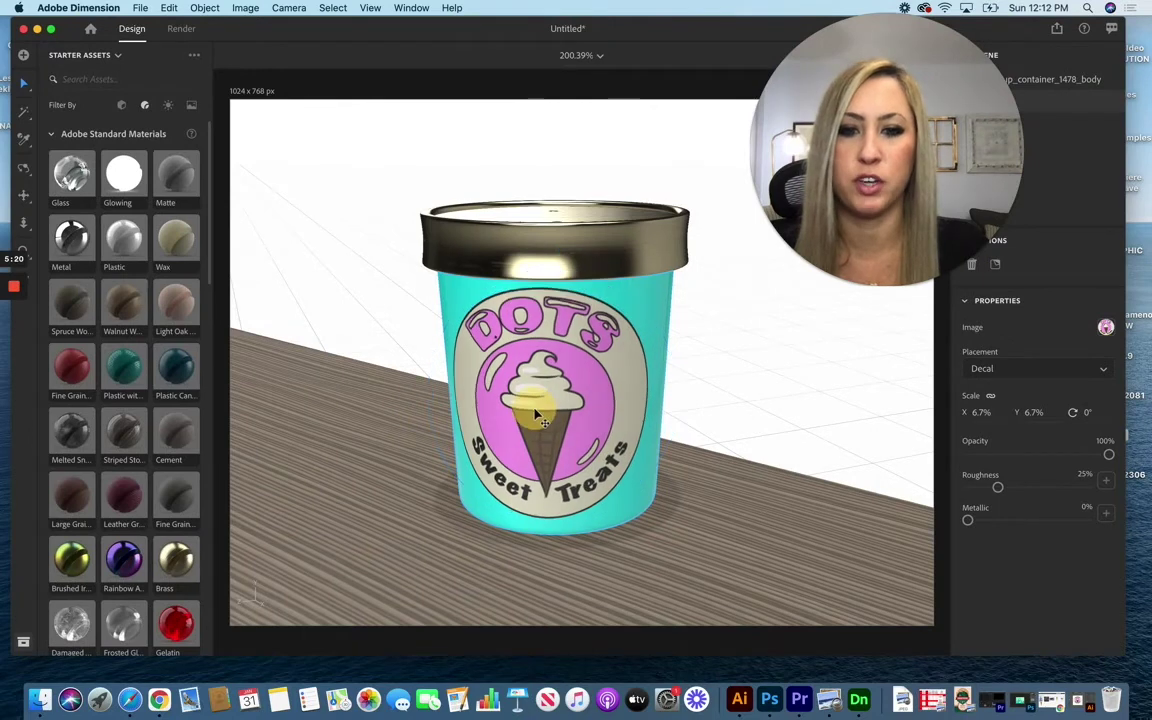
{"action": "mouse_move", "coordinate": [540, 420]}
{"action": "left_mouse_down"}
{"action": "mouse_move", "coordinate": [432, 393]}
{"action": "mouse_move", "coordinate": [648, 397]}
{"action": "mouse_move", "coordinate": [552, 406]}
{"action": "left_mouse_up"}
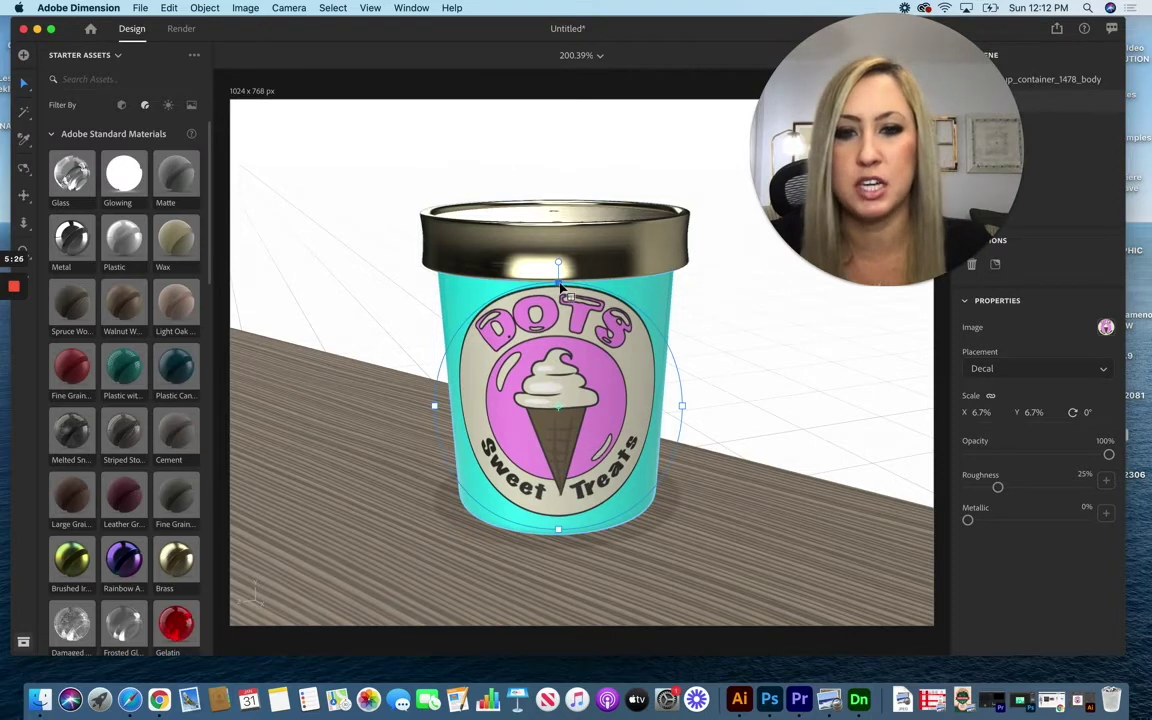
{"action": "left_click_drag", "start_coordinate": [560, 288], "coordinate": [558, 307]}
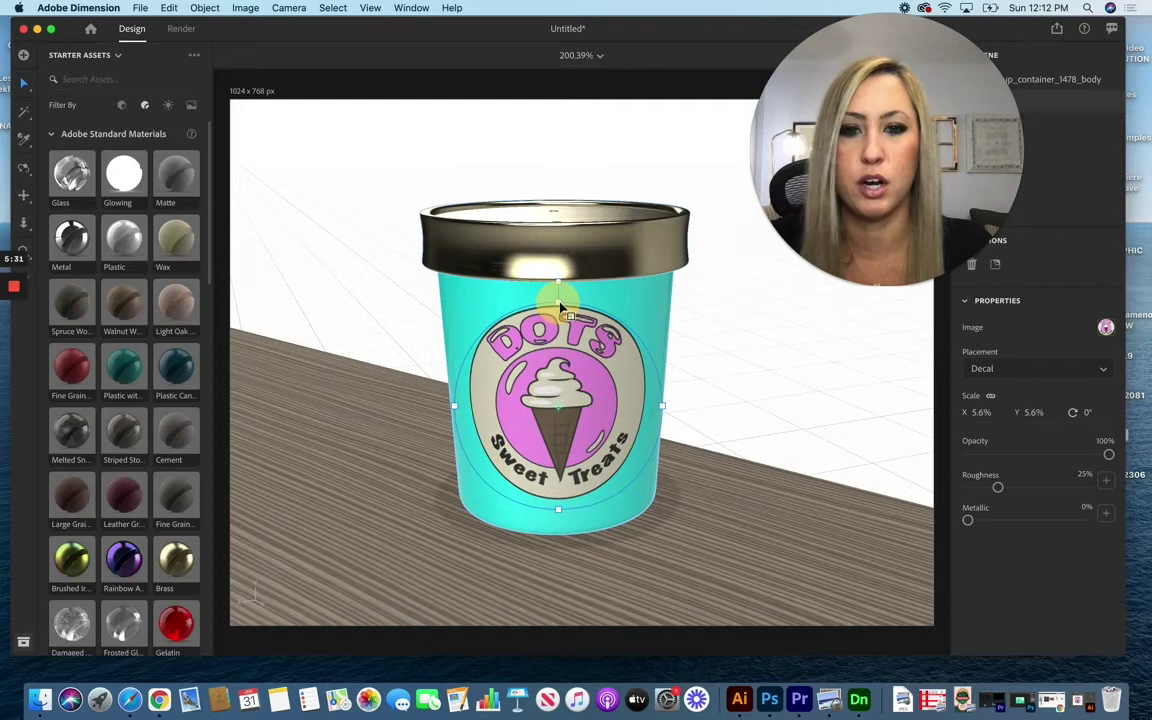
{"action": "left_click", "coordinate": [333, 203]}
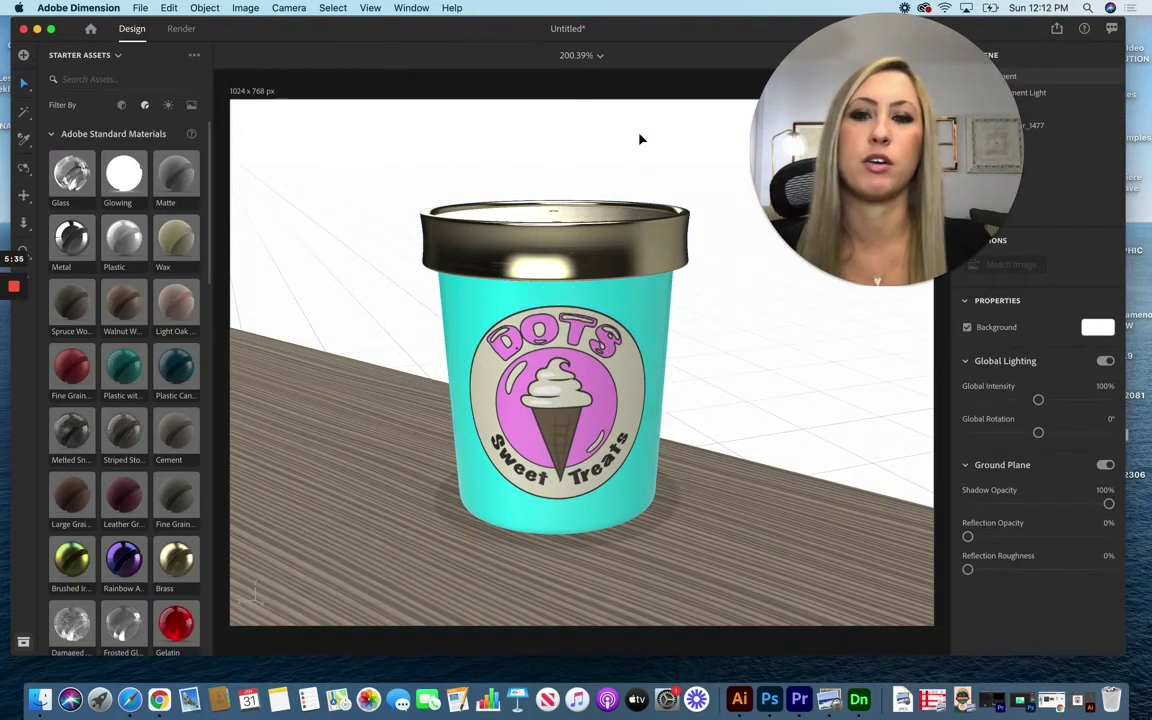
Lower the environment's global lighting intensity to 87%, with global rotation at 7°
{"action": "left_click_drag", "start_coordinate": [705, 28], "coordinate": [395, 13]}
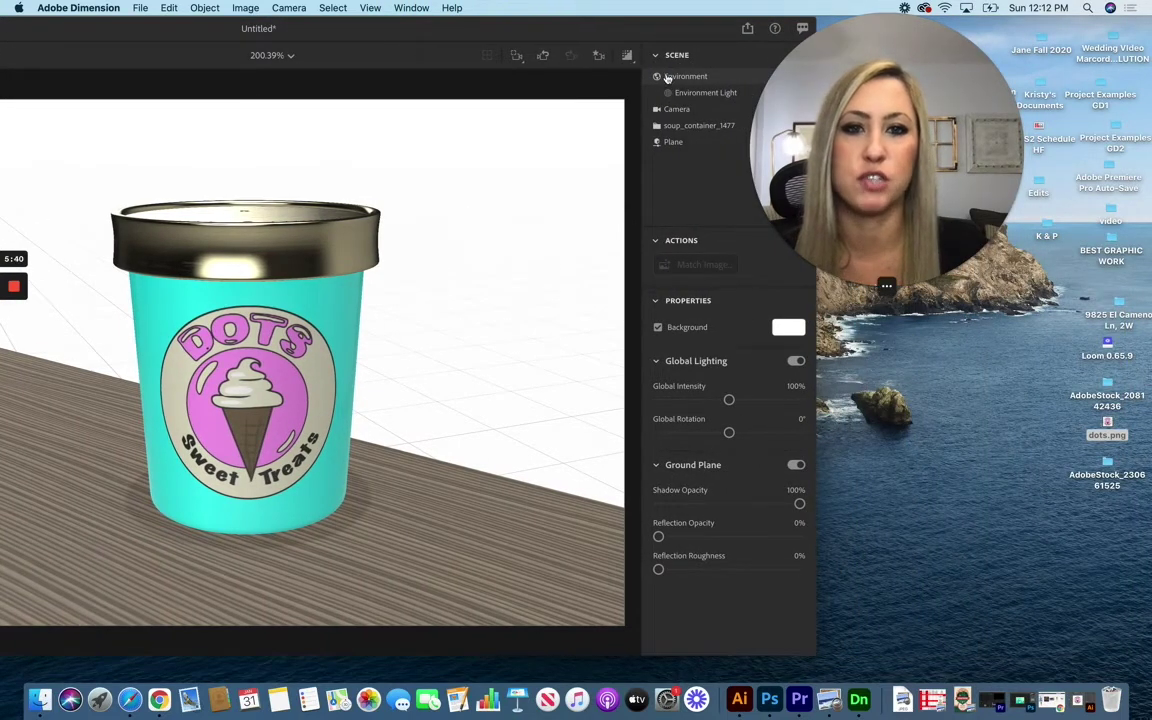
{"action": "left_click_drag", "start_coordinate": [729, 401], "coordinate": [735, 470]}
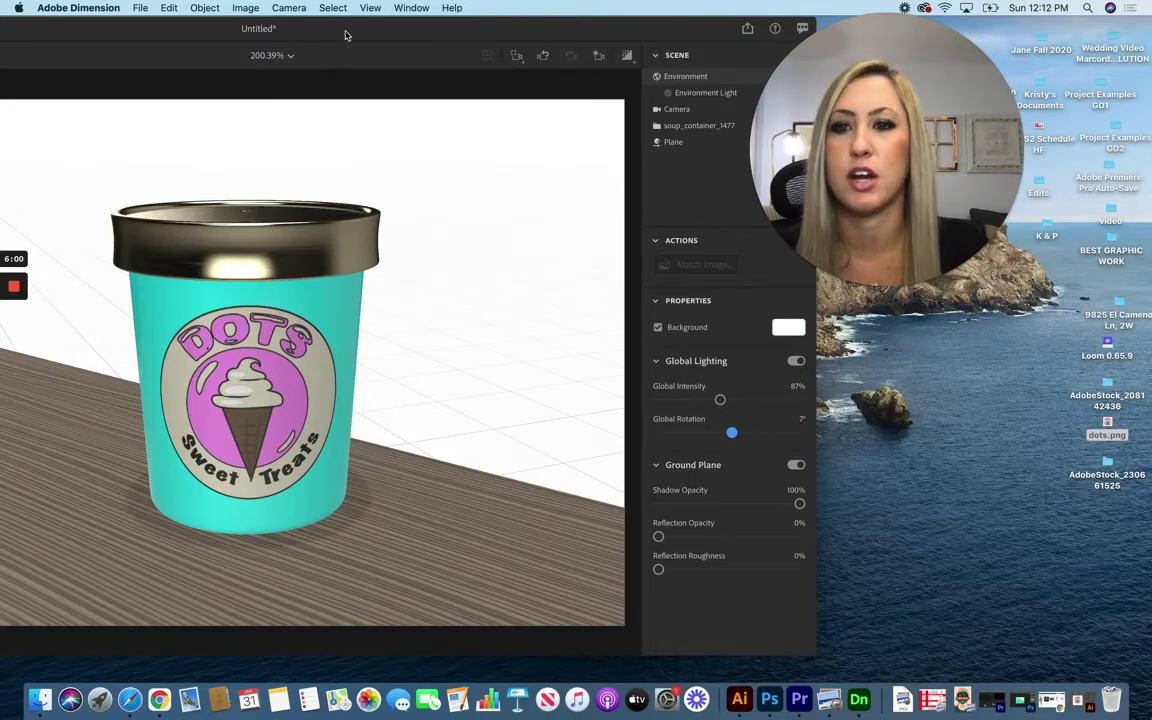
{"action": "left_click_drag", "start_coordinate": [345, 35], "coordinate": [637, 7]}
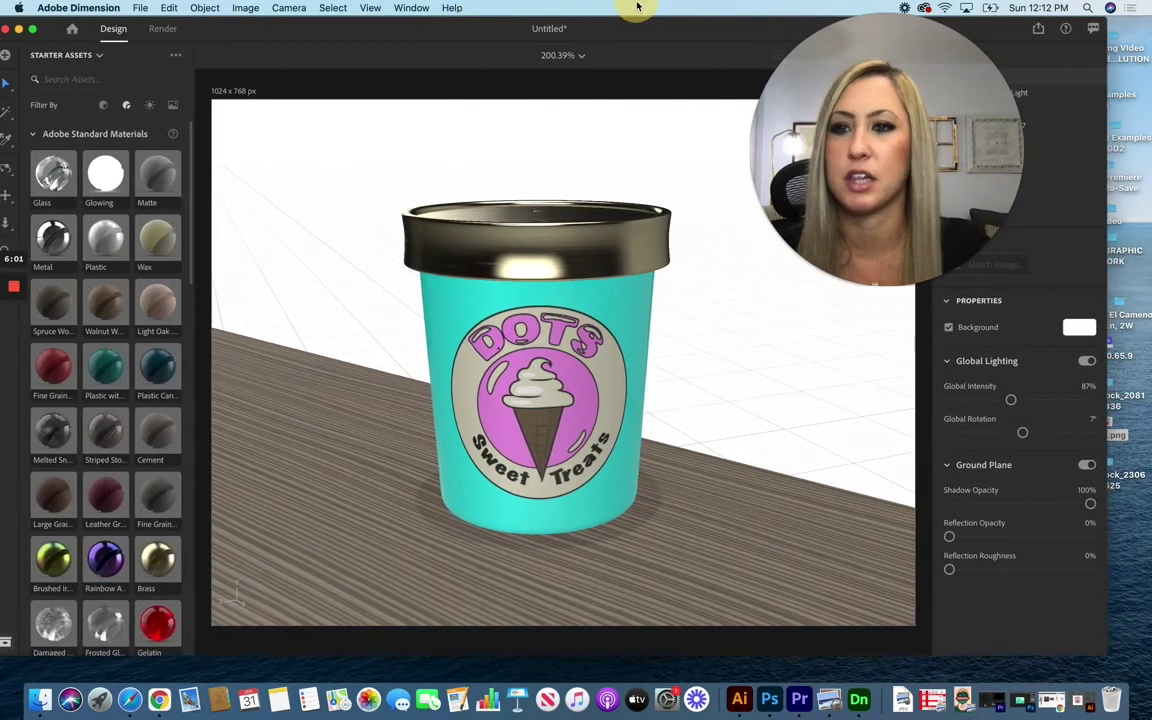
Try the Studio Warm Key light, then replace it with the Studio Wood Window preset
{"action": "left_click", "coordinate": [152, 105]}
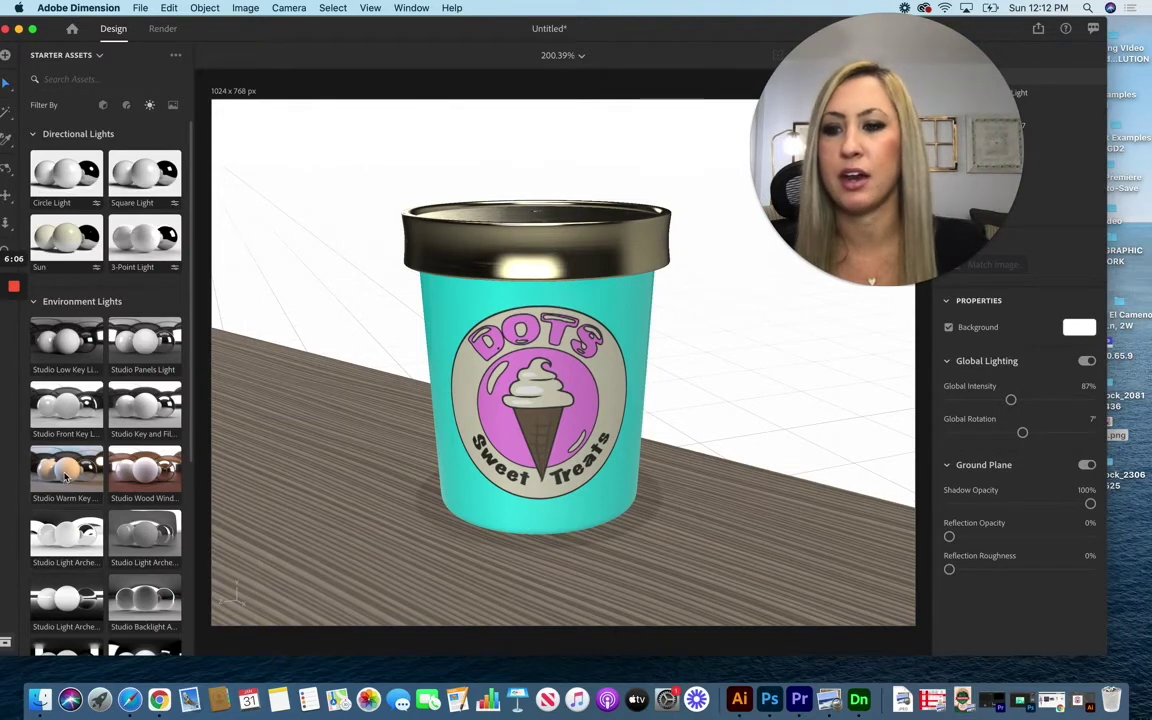
{"action": "left_click_drag", "start_coordinate": [65, 478], "coordinate": [300, 270]}
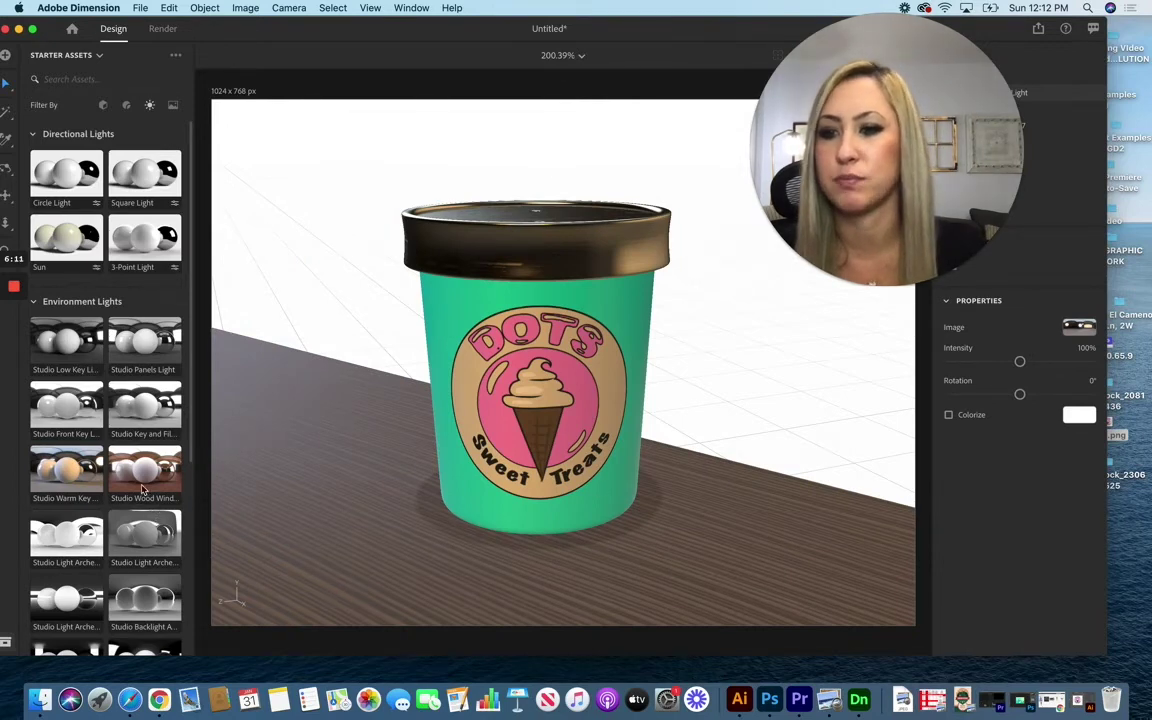
{"action": "left_click_drag", "start_coordinate": [143, 489], "coordinate": [322, 268]}
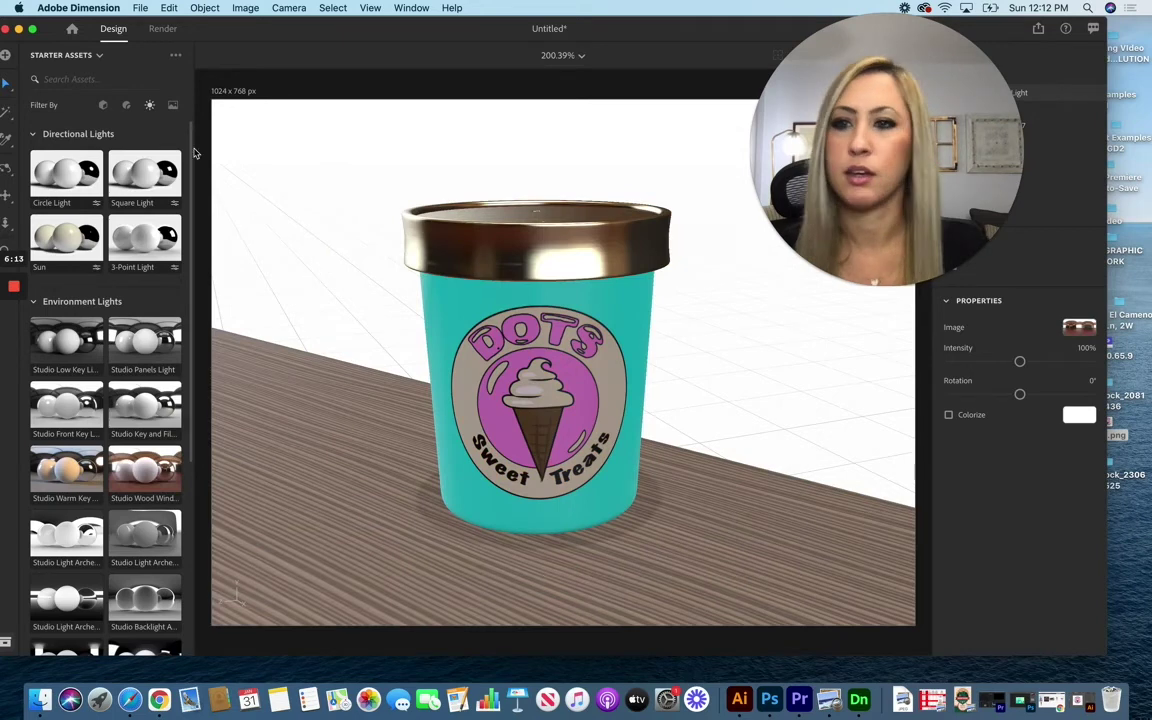
{"action": "left_click", "coordinate": [174, 106]}
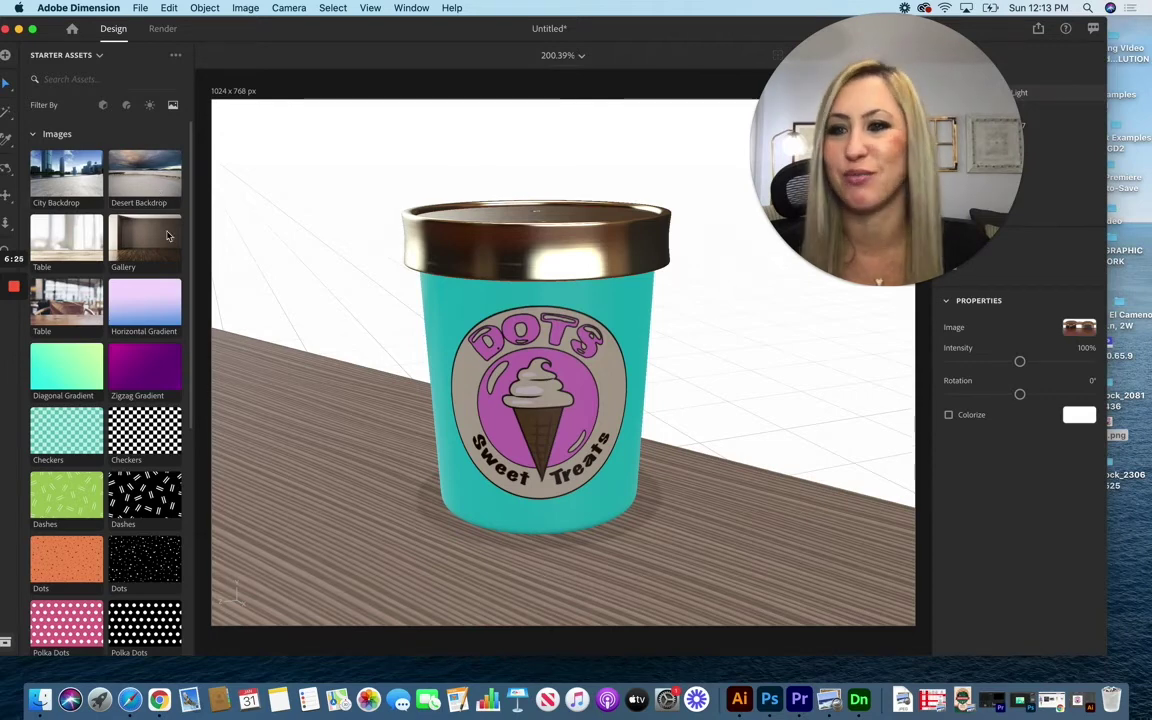
Apply the Horizontal Gradient image as a pink-to-blue scene background
{"action": "left_click_drag", "start_coordinate": [158, 335], "coordinate": [287, 421]}
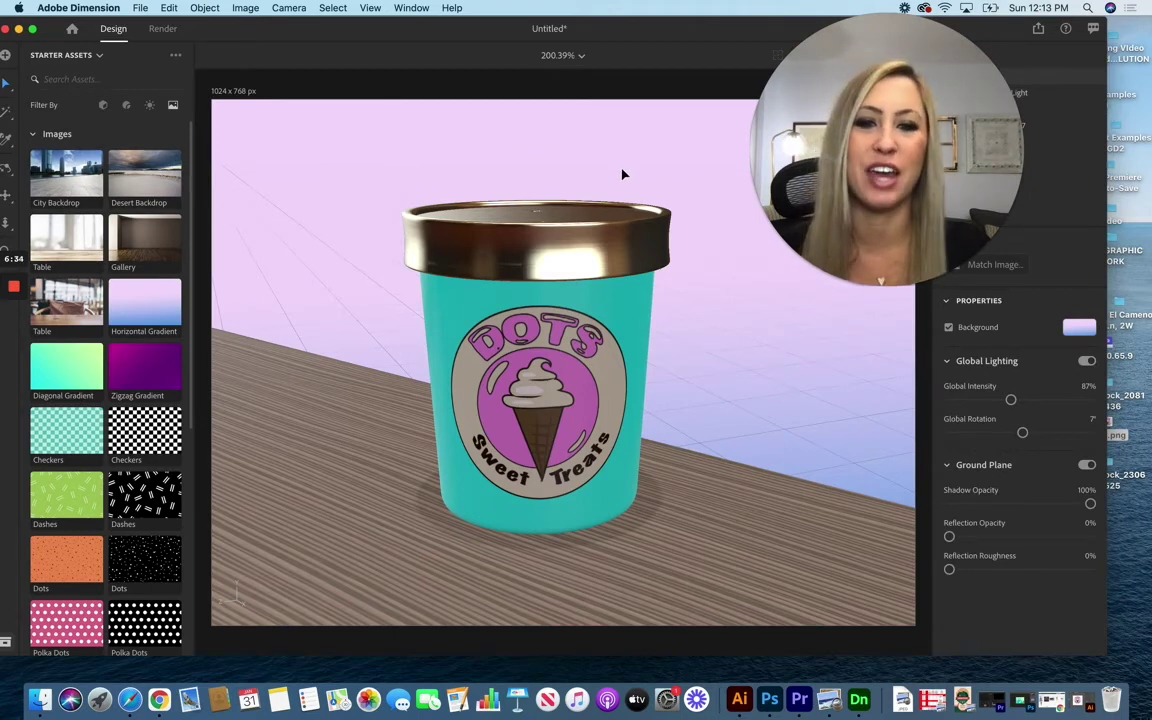
{"action": "scroll", "coordinate": [88, 495], "scroll_direction": "down", "scroll_amount": 5}
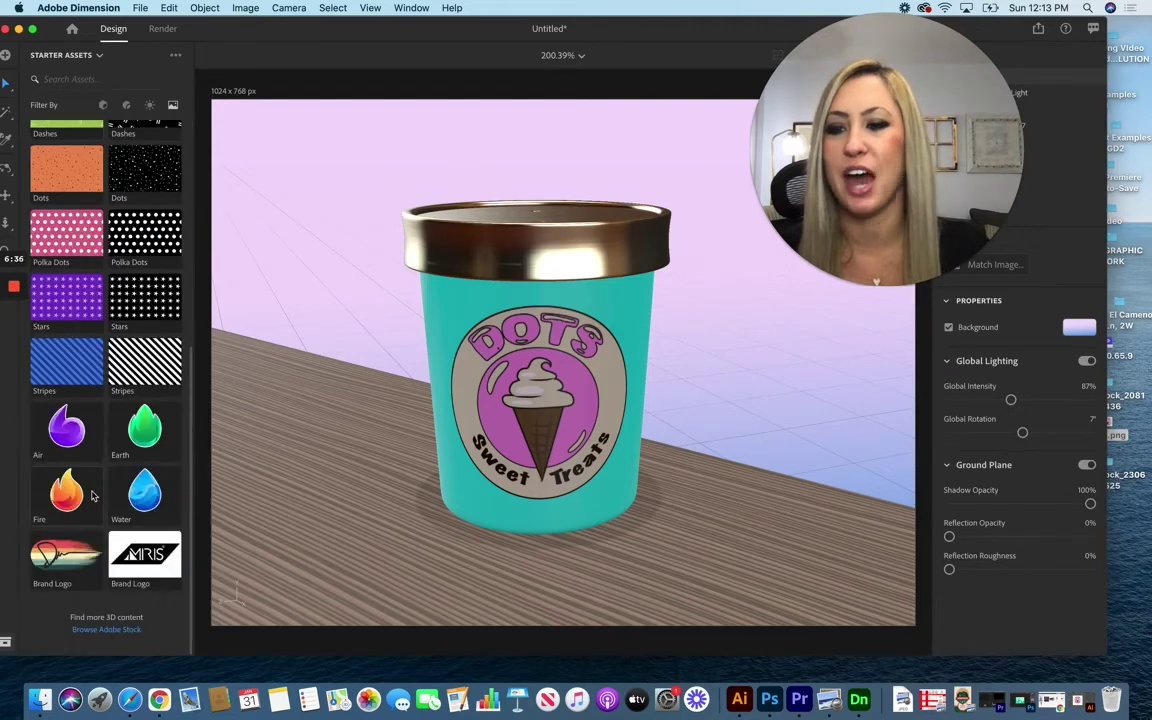
{"action": "scroll", "coordinate": [175, 503], "scroll_direction": "up", "scroll_amount": 5}
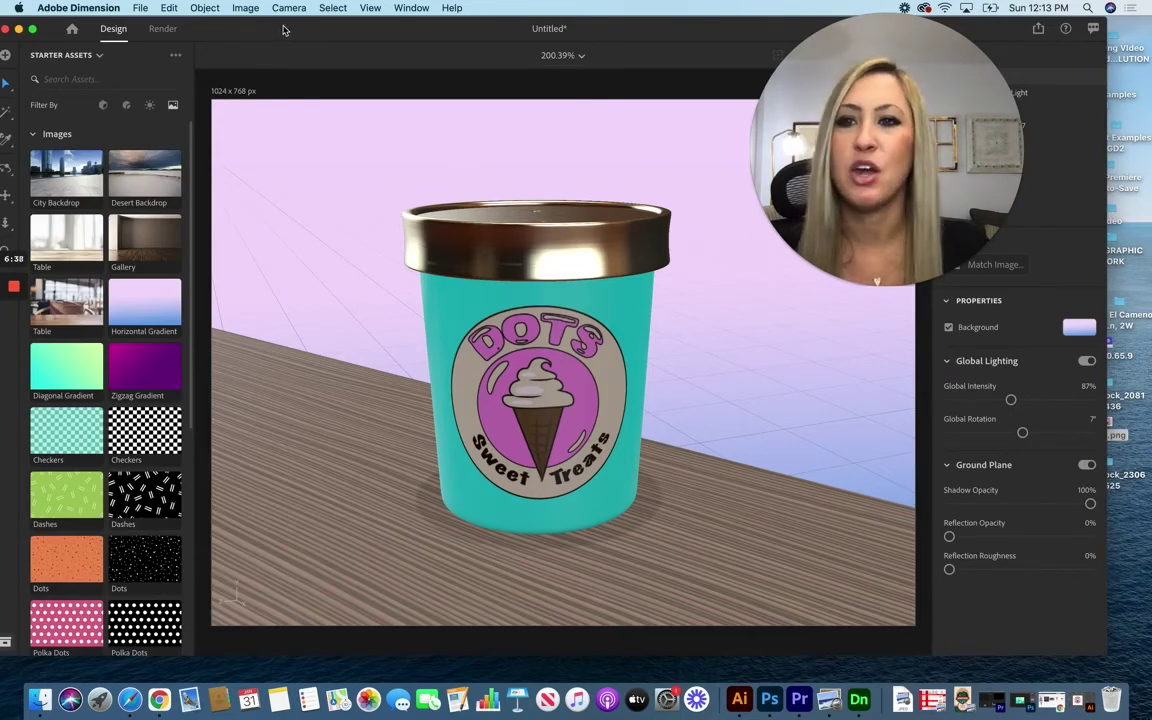
{"action": "left_click_drag", "start_coordinate": [257, 28], "coordinate": [293, 28]}
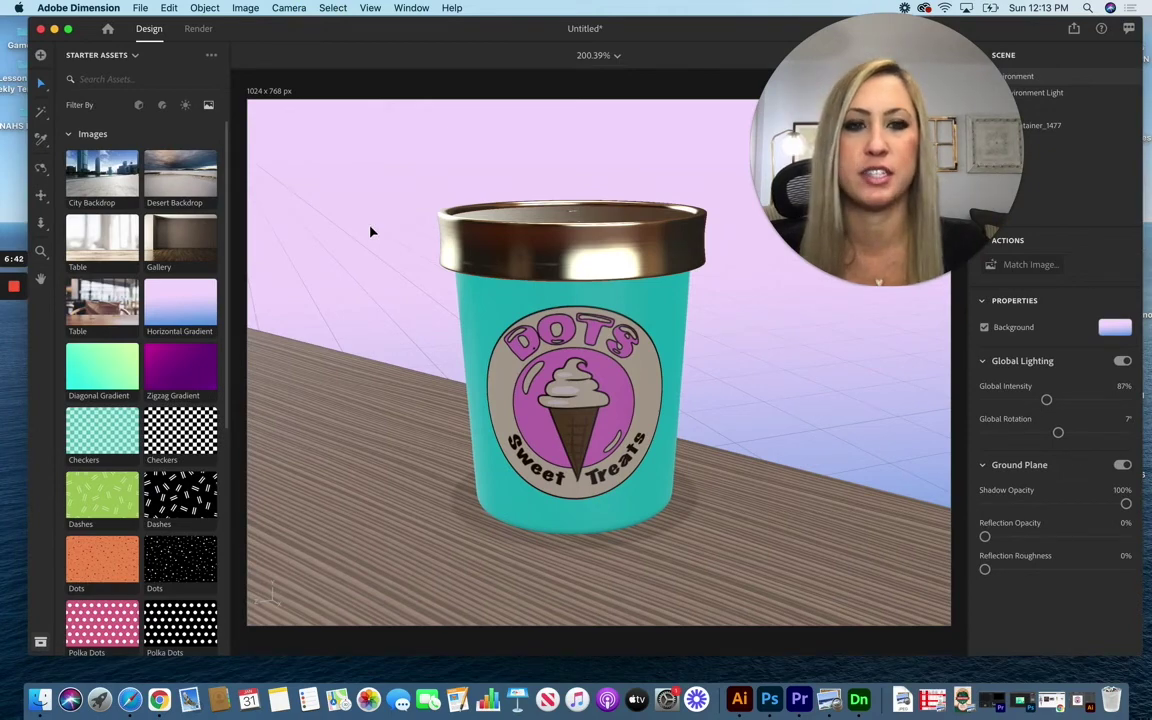
In Render settings, replace the Untitled export name with dots and keep High (Slow) quality
{"action": "left_click", "coordinate": [197, 28]}
{"action": "left_click_drag", "start_coordinate": [624, 34], "coordinate": [249, 8]}
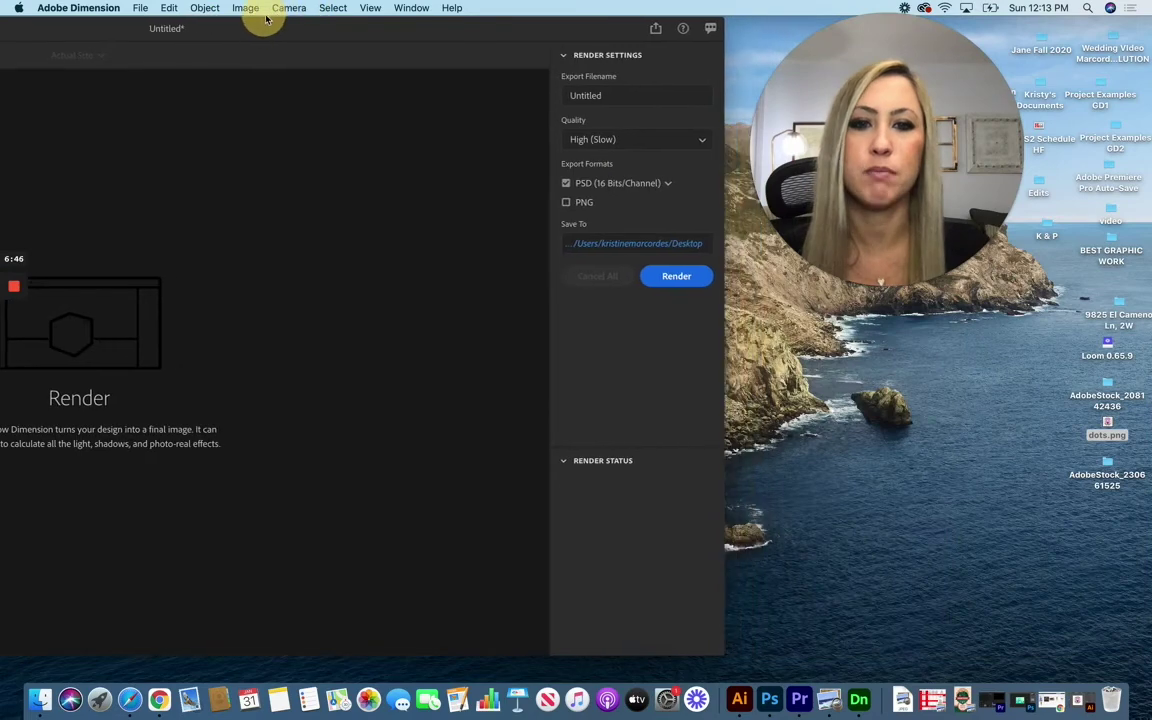
{"action": "left_click", "coordinate": [558, 95]}
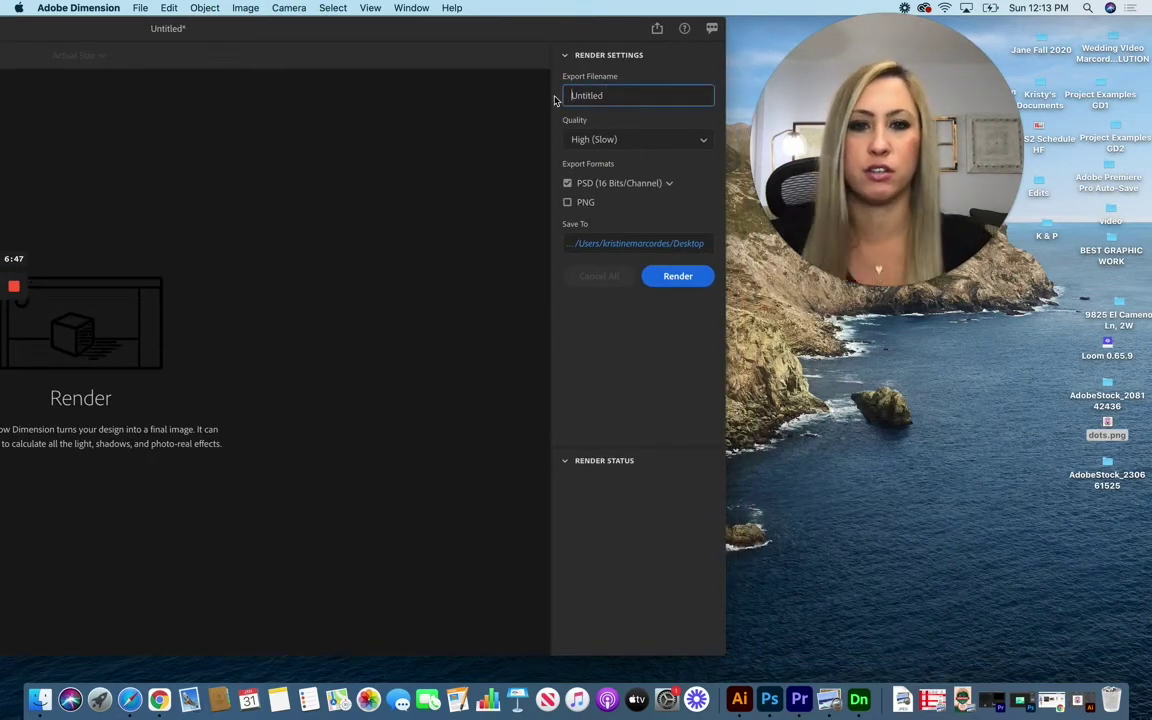
{"action": "left_click", "coordinate": [604, 96]}
{"action": "left_click_drag", "start_coordinate": [604, 96], "coordinate": [566, 95]}
{"action": "key", "text": "BackSpace"}
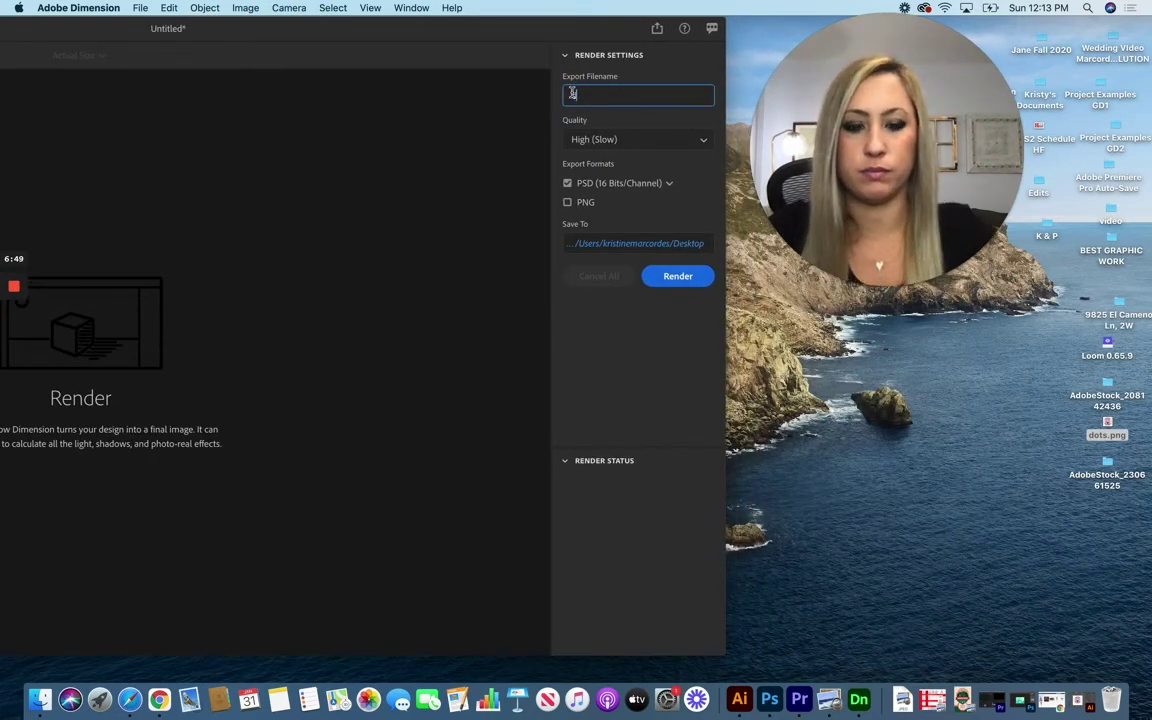
{"action": "left_click", "coordinate": [638, 141]}
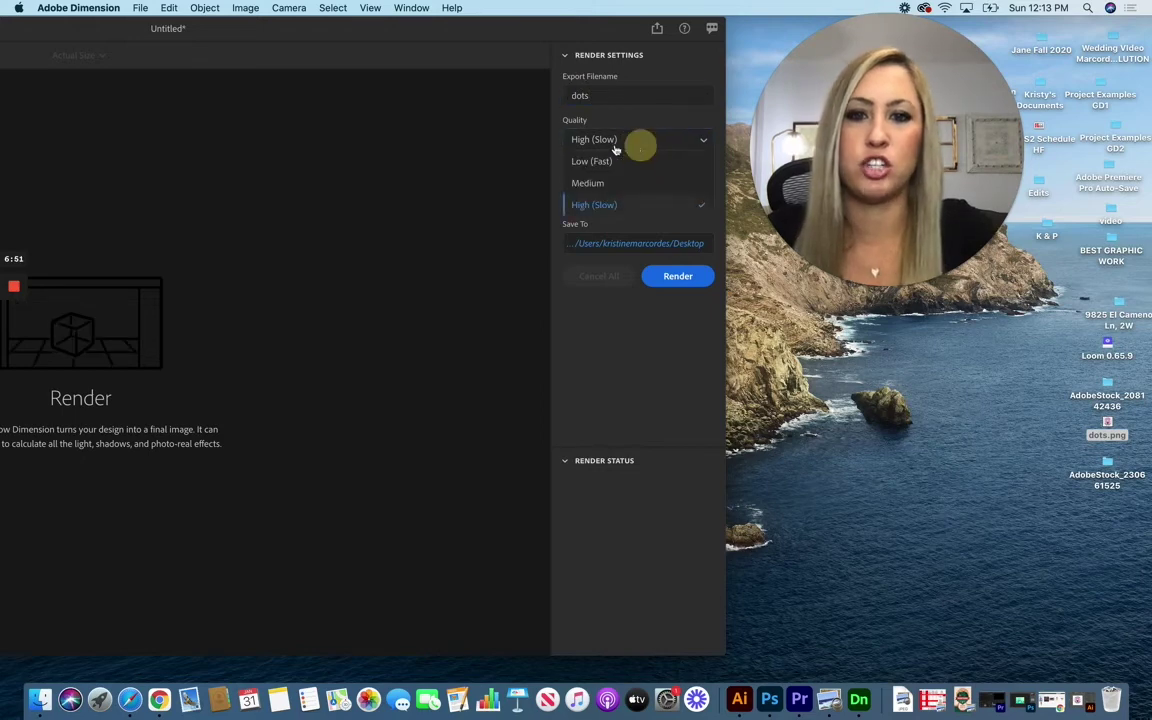
{"action": "left_click", "coordinate": [604, 142]}
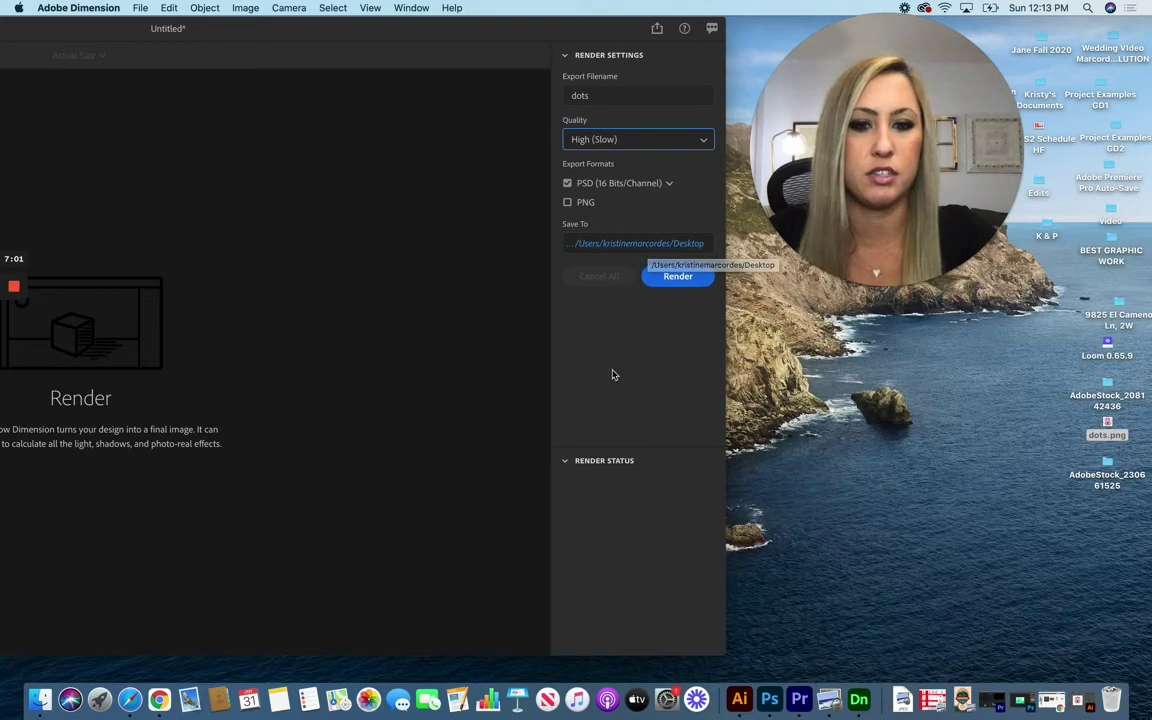
Render the 'dots' image and follow its progress in Render Status
{"action": "left_click", "coordinate": [678, 277]}
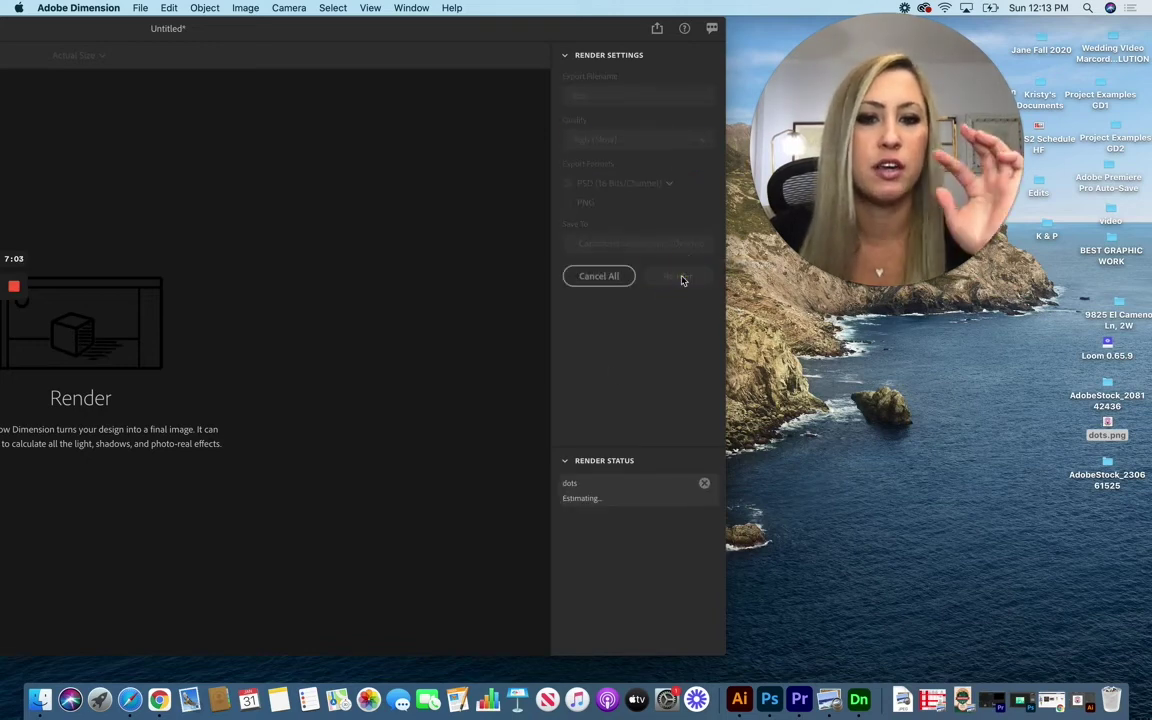
{"action": "left_click_drag", "start_coordinate": [253, 37], "coordinate": [638, 24]}
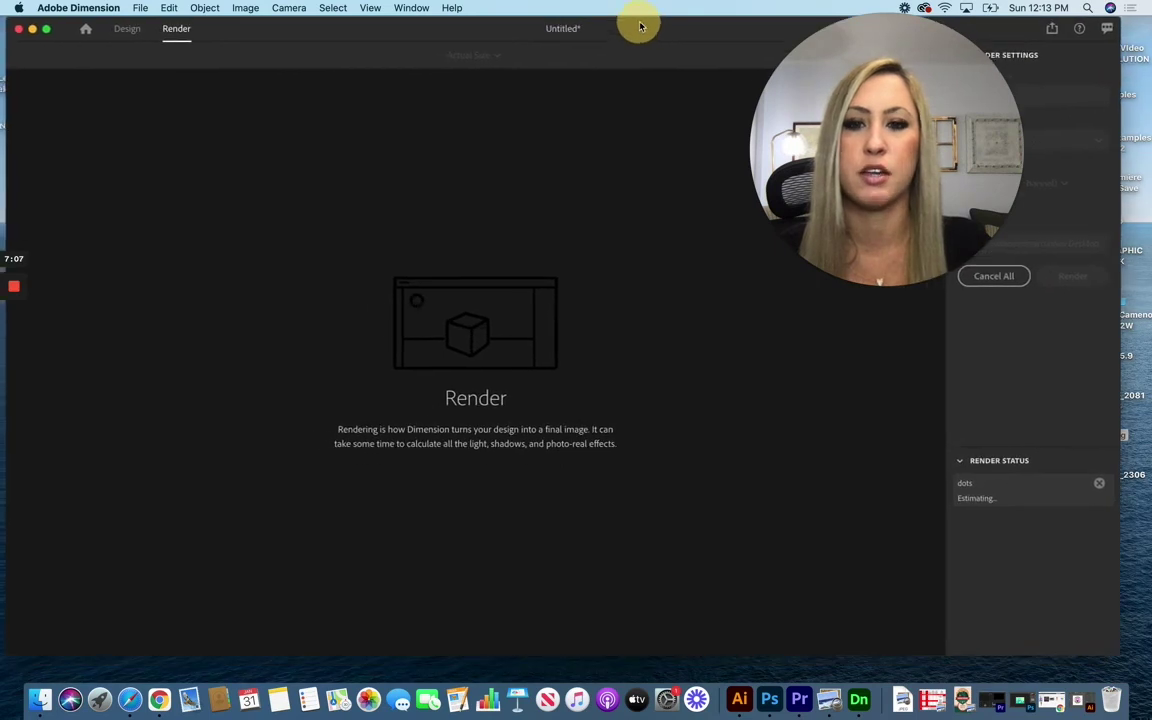